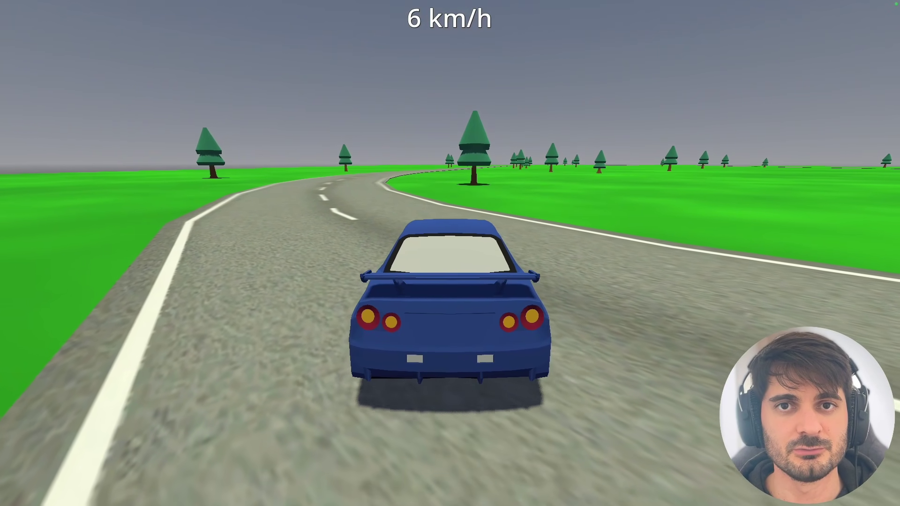
- Drive the blue car along the curving road with WASD, accelerating past 200 km/h
key("w")
key("a")
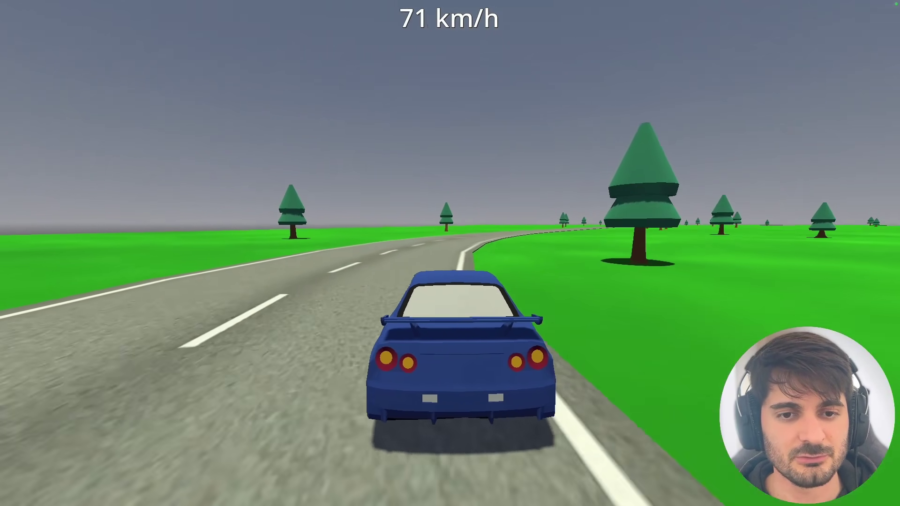
key("d")
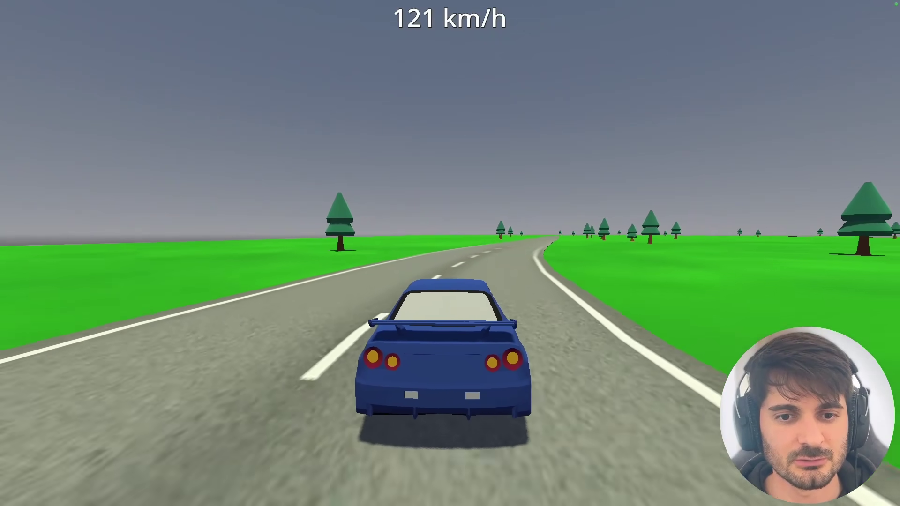
key("a")
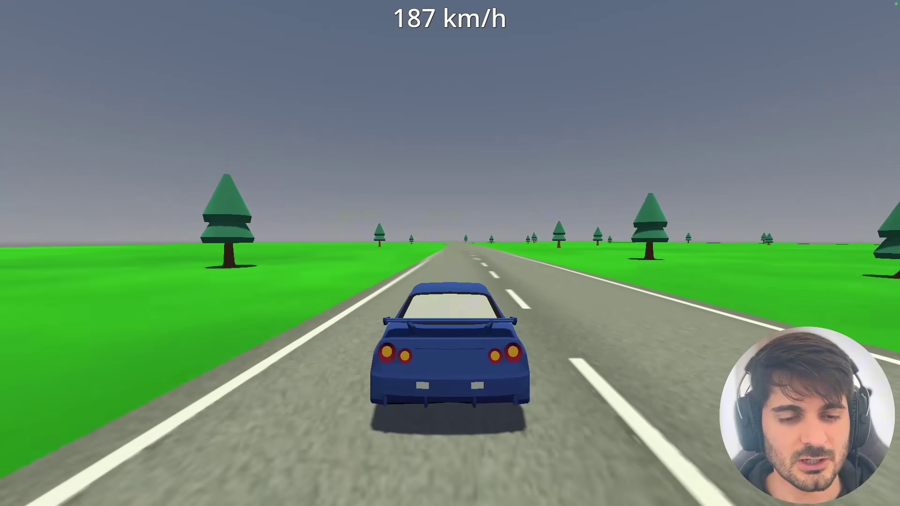
key("s")
key("w")
key("a")
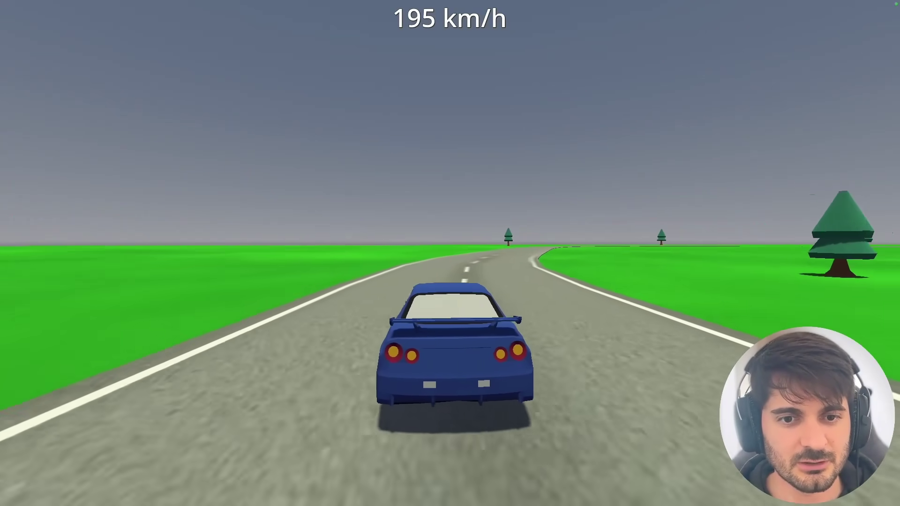
key("w")
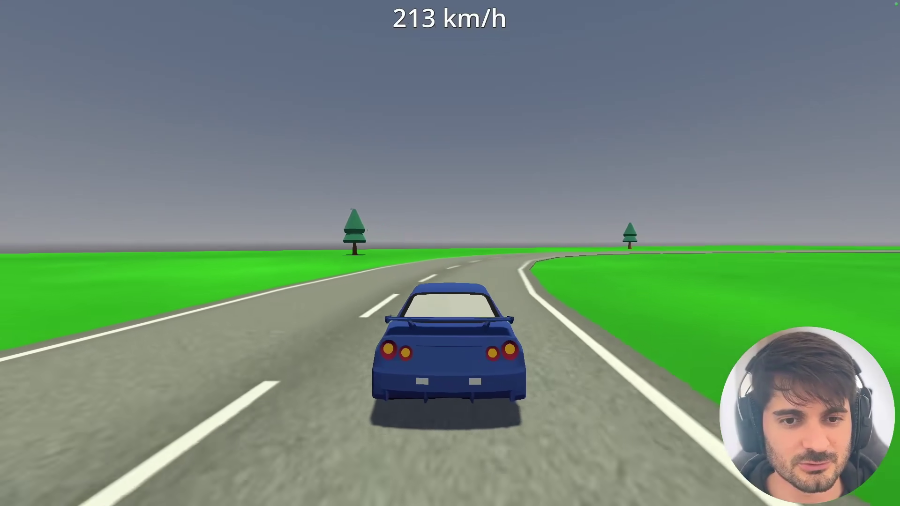
key("a")
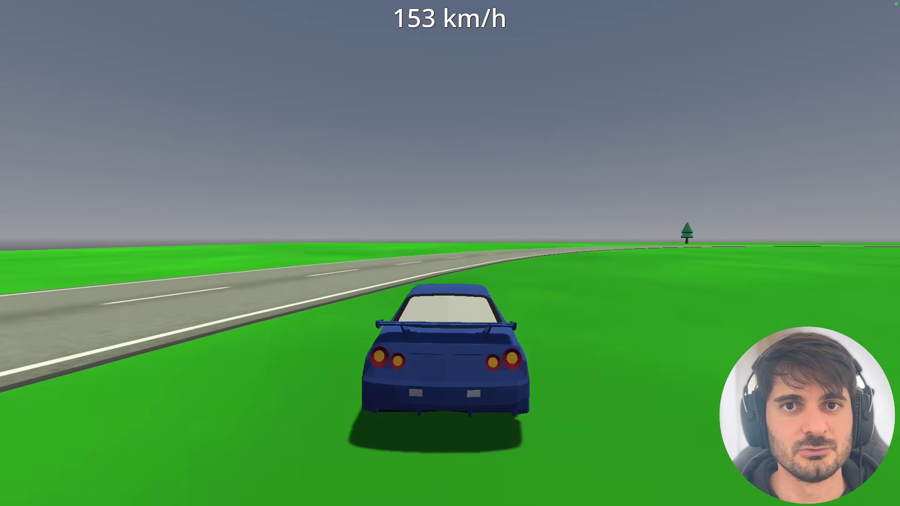
key("w")
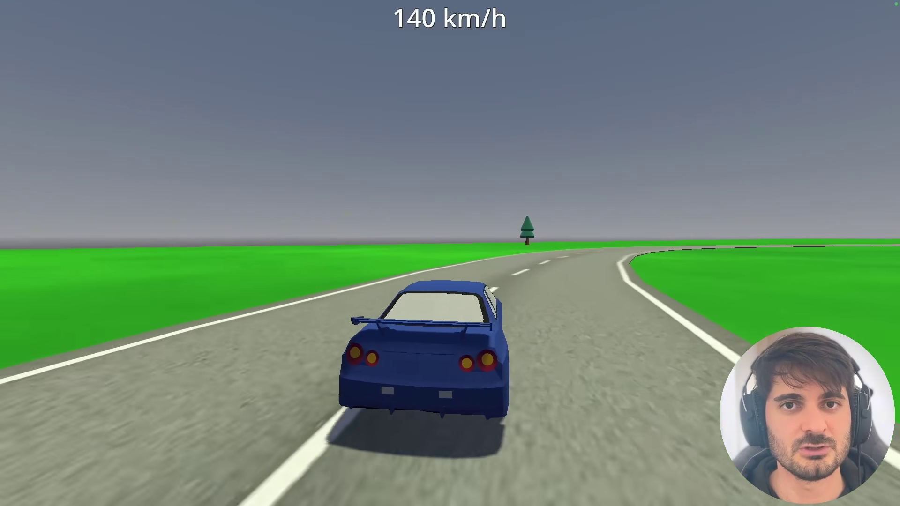
key("d")
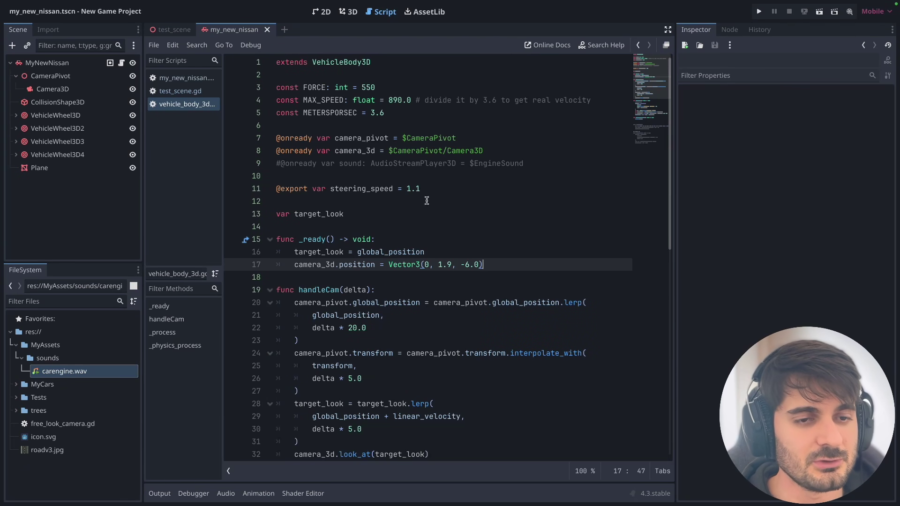
- Look through vehicle_body_3d.gd and widen the script list to show full file names
scroll(459, 199, "down", 5)
scroll(459, 199, "down", 5)
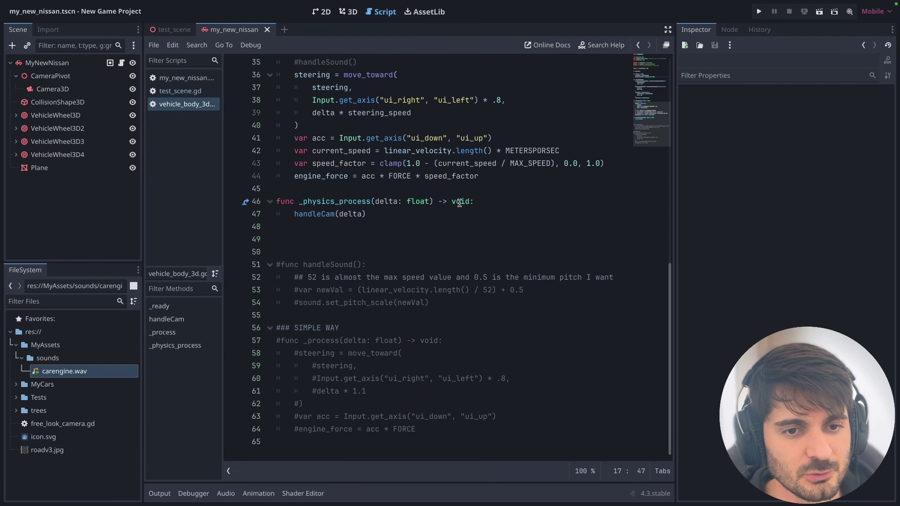
scroll(459, 199, "up", 7)
scroll(461, 202, "up", 4)
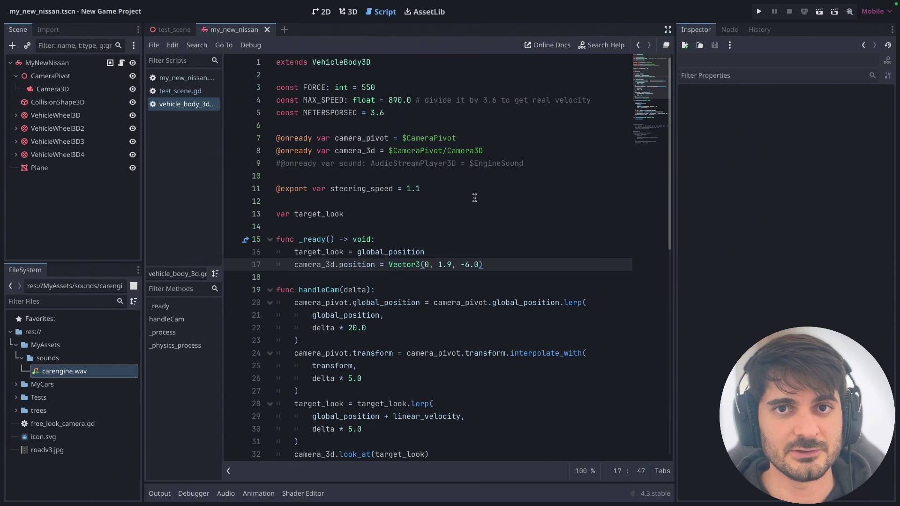
left_click_drag(223, 197, 237, 197)
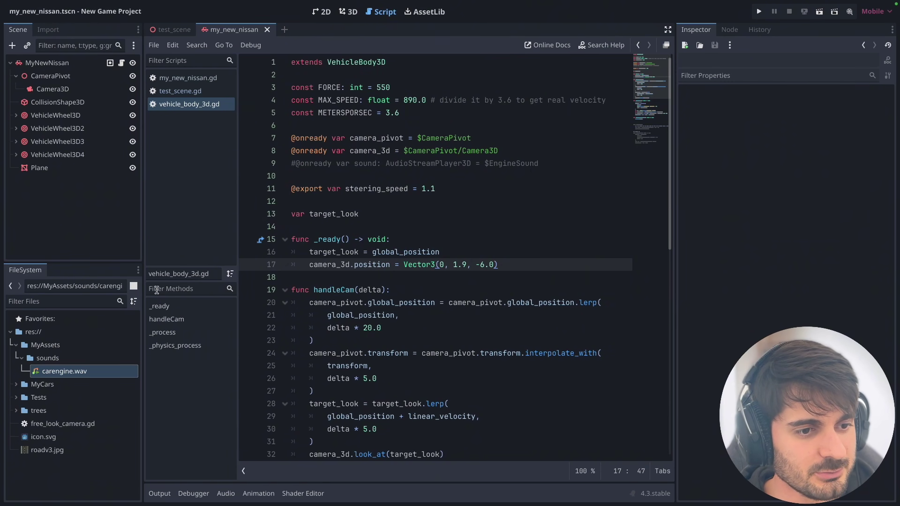
- Select carengine.wav in FileSystem to show its properties and waveform in the Inspector
scroll(520, 279, "down", 10)
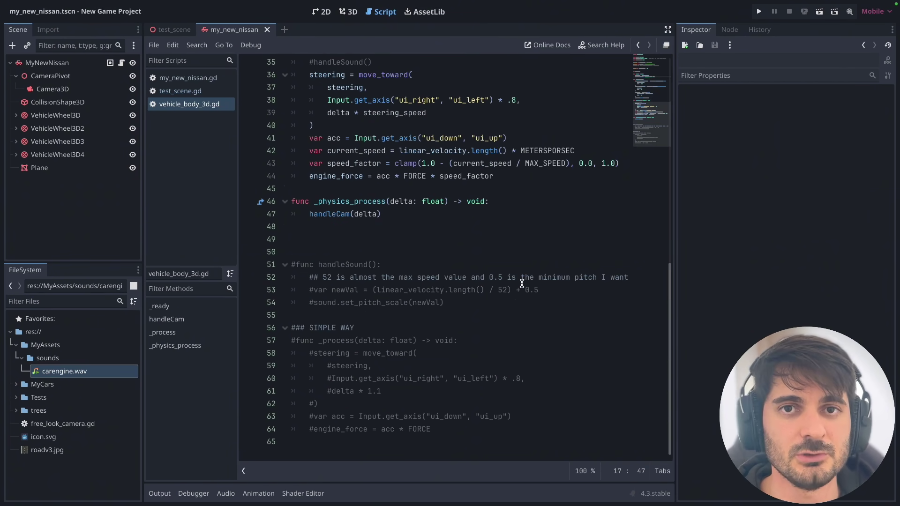
scroll(520, 279, "up", 3)
scroll(520, 278, "up", 8)
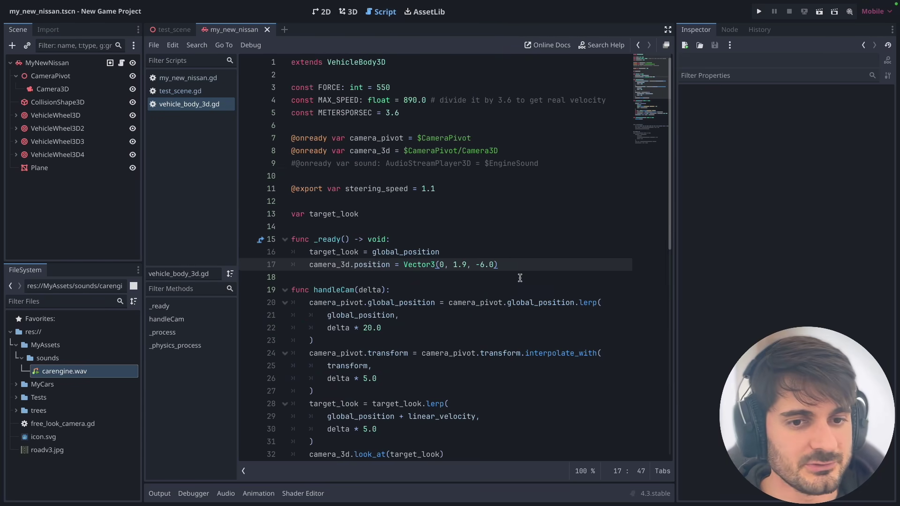
left_click(59, 373)
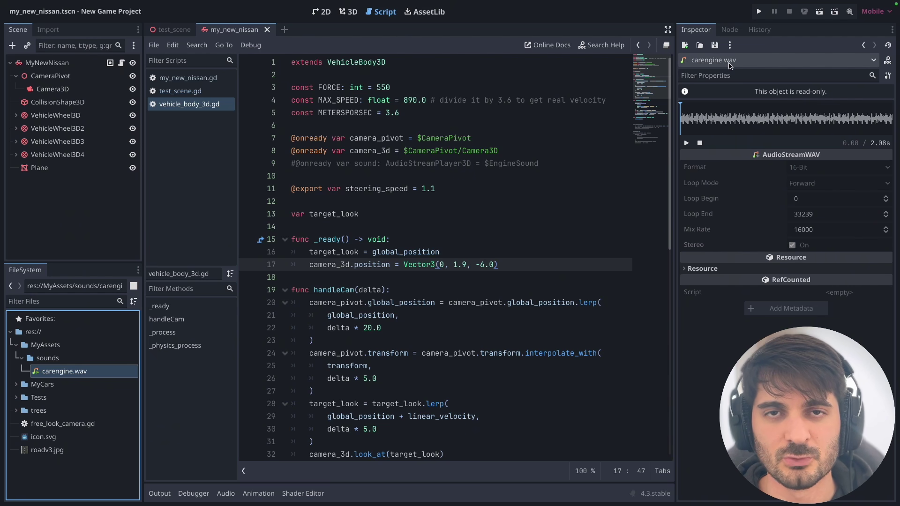
left_click(687, 143)
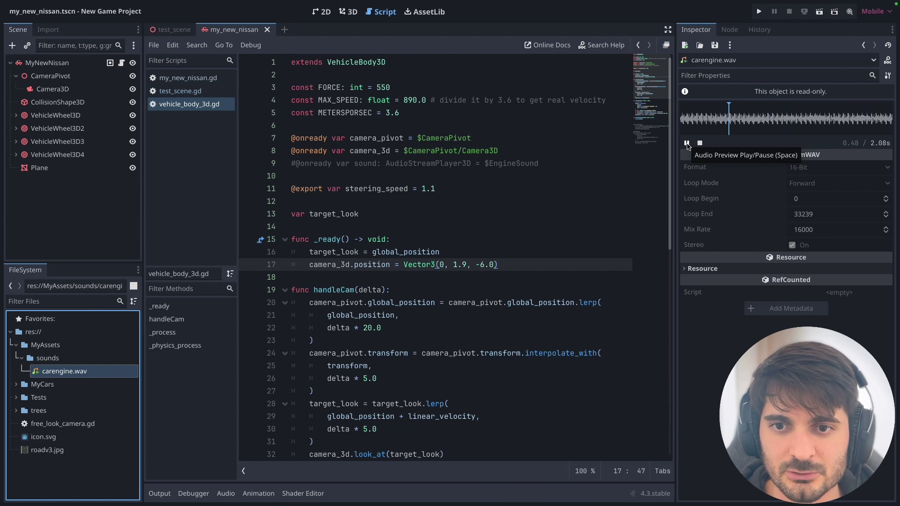
left_click(115, 371)
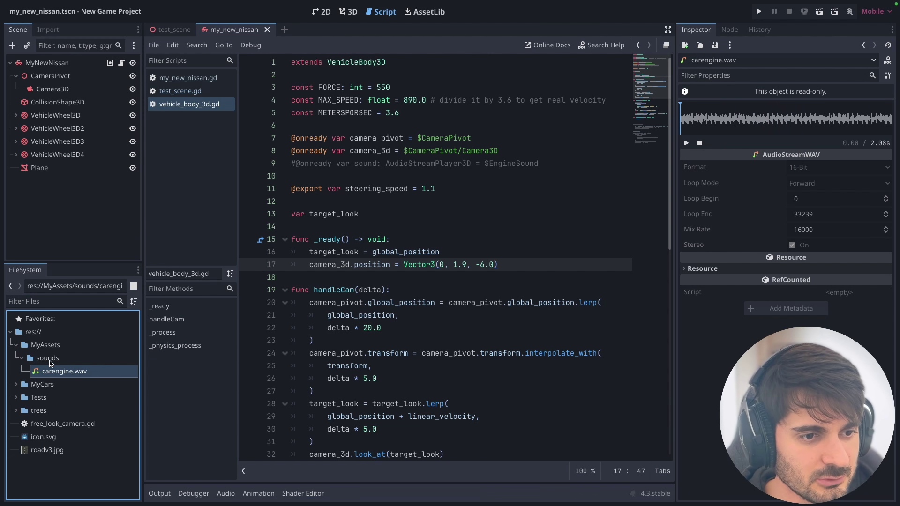
left_click_drag(51, 370, 51, 363)
left_click(19, 359)
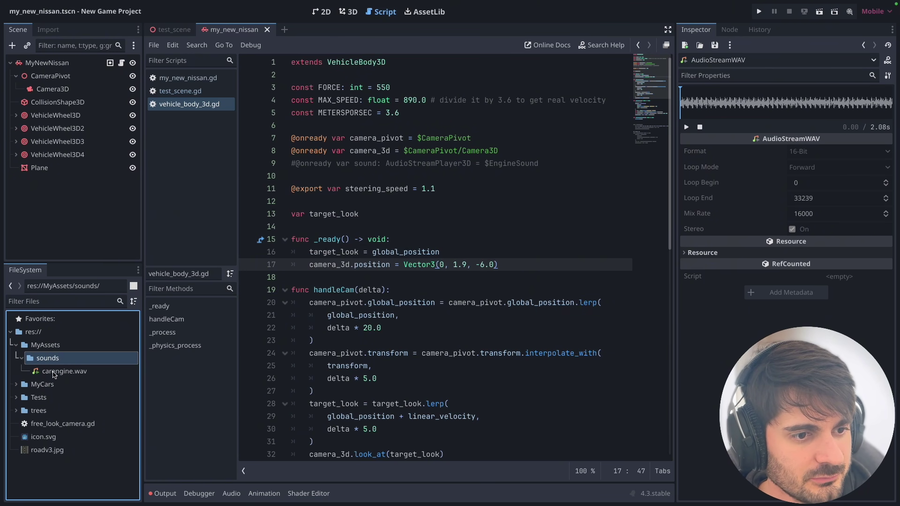
left_click(60, 373)
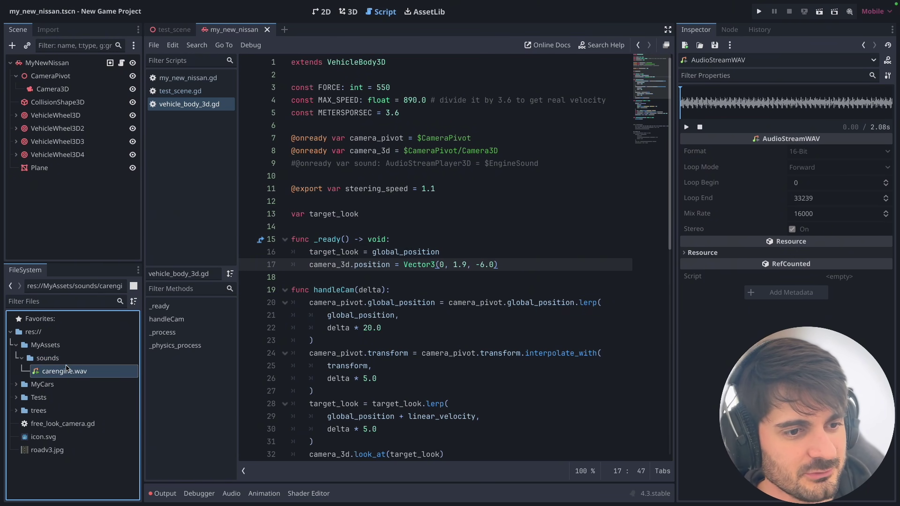
- Reimport carengine.wav with its loop mode set to Forward
left_click(48, 29)
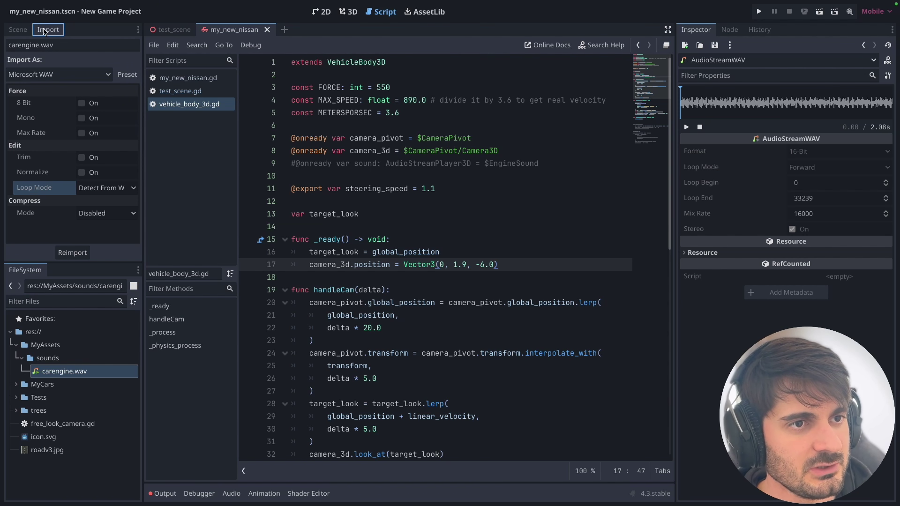
left_click(19, 30)
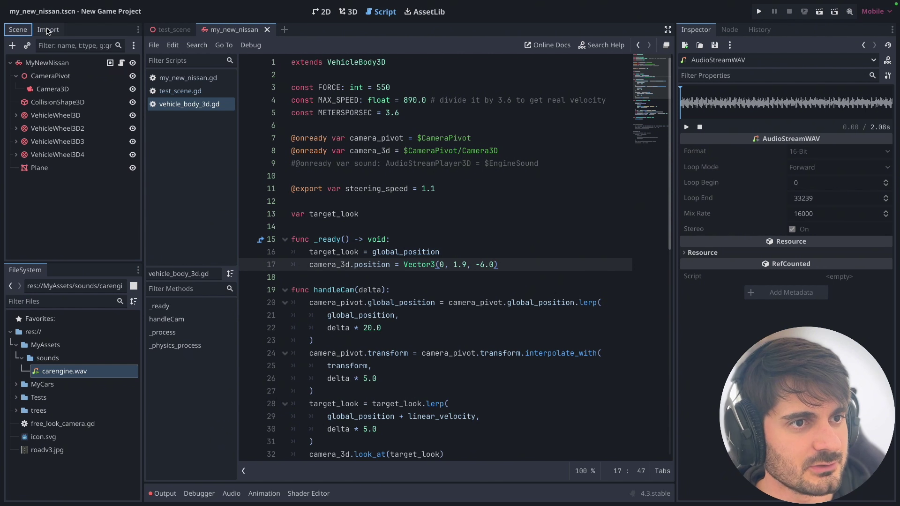
left_click(52, 30)
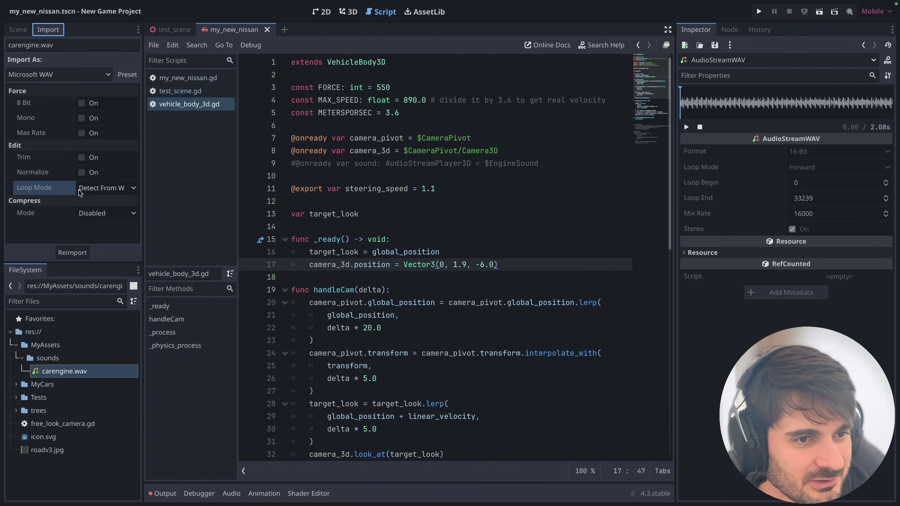
left_click(62, 374)
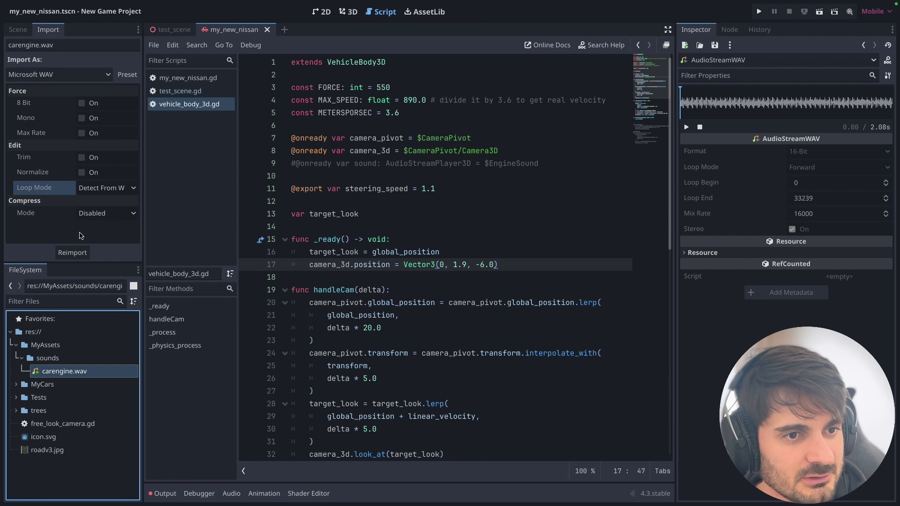
left_click(104, 189)
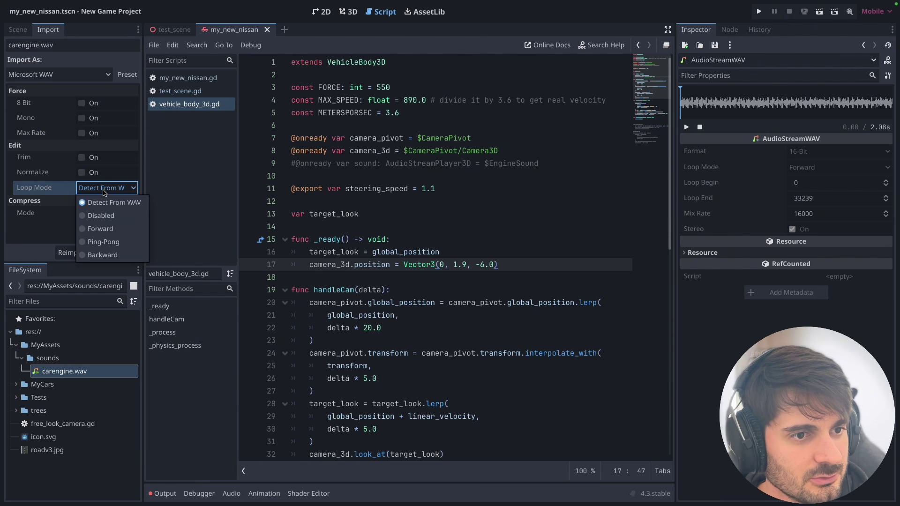
left_click(101, 229)
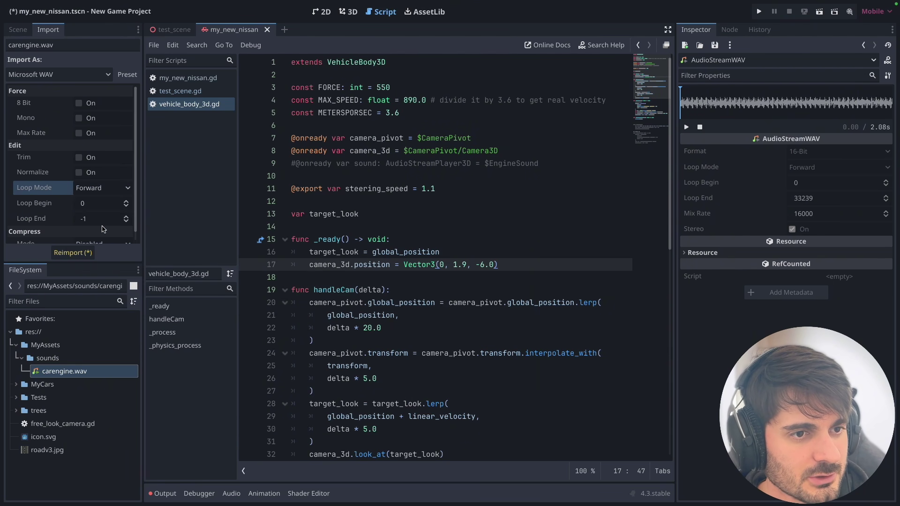
left_click(85, 253)
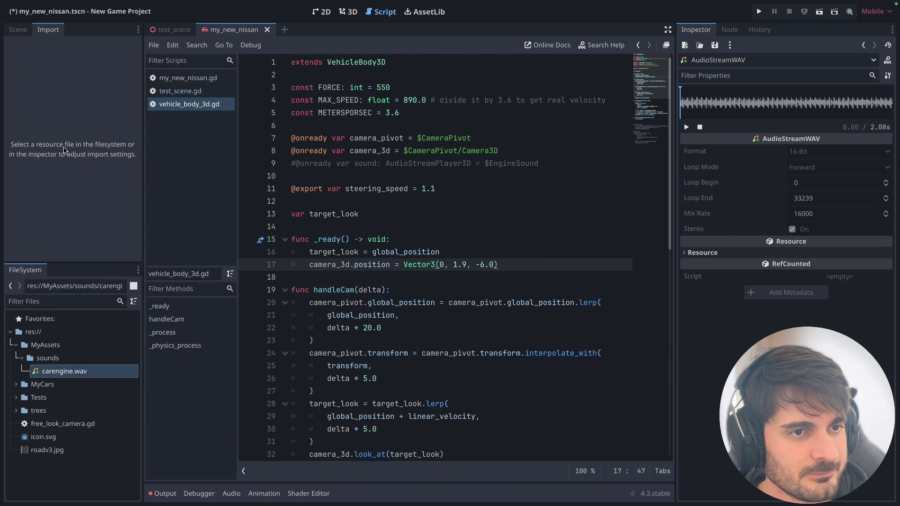
- Preview the engine sound clip, then stop it back at 0.00 of 2.08 s
left_click(18, 30)
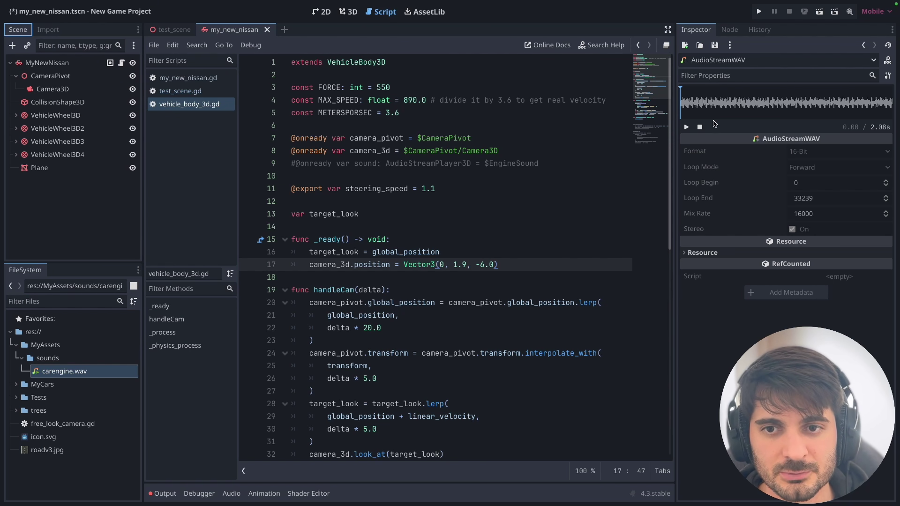
left_click(687, 128)
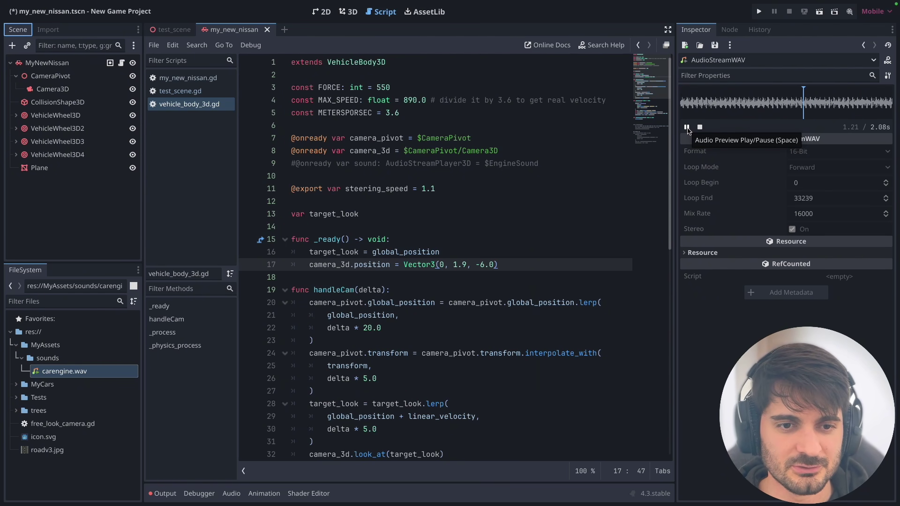
left_click(700, 127)
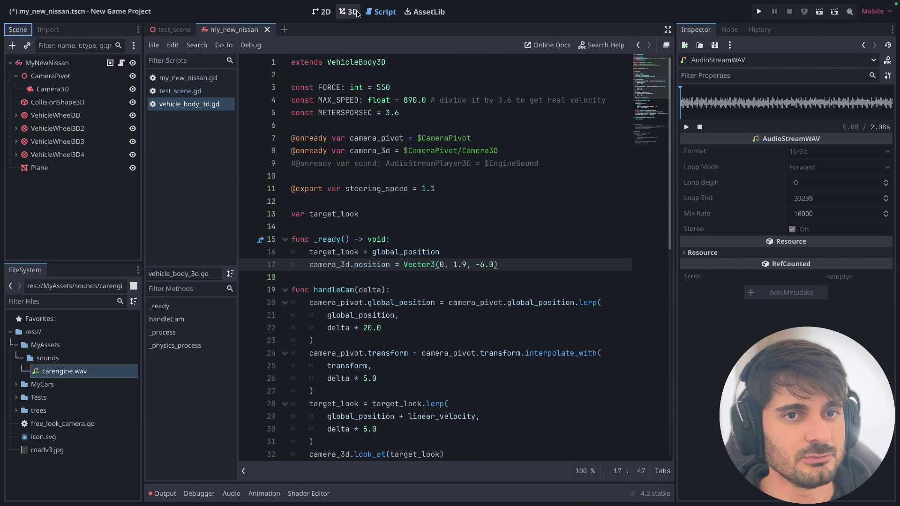
- Add an AudioStreamPlayer3D child to the car and name it EngineSound
key("ctrl+F2")
left_click(35, 64)
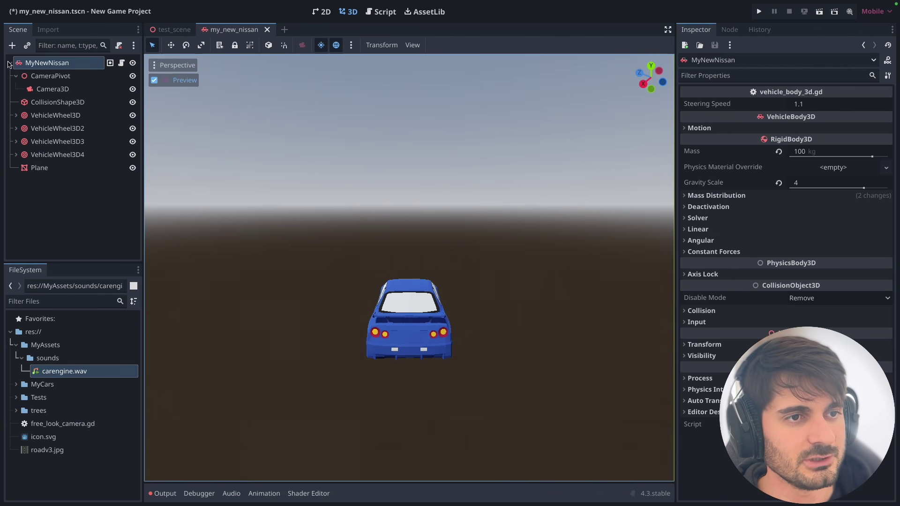
left_click(12, 45)
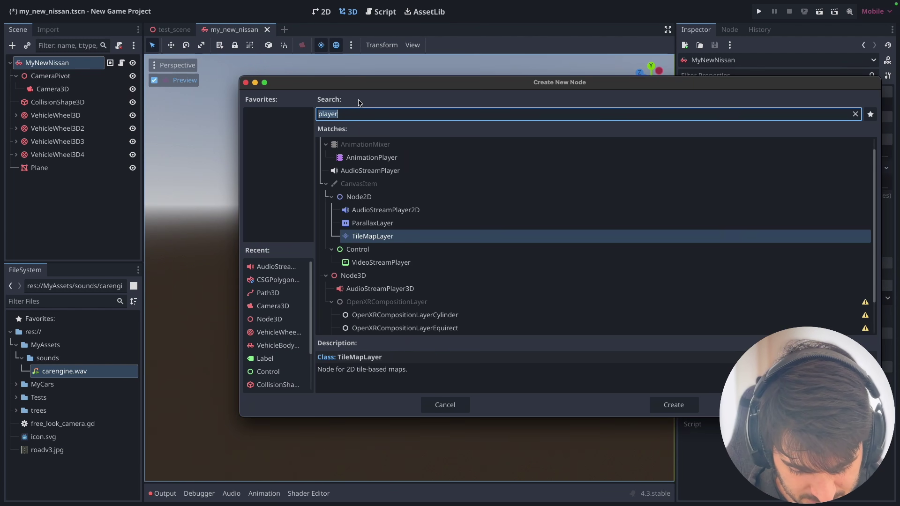
type("player")
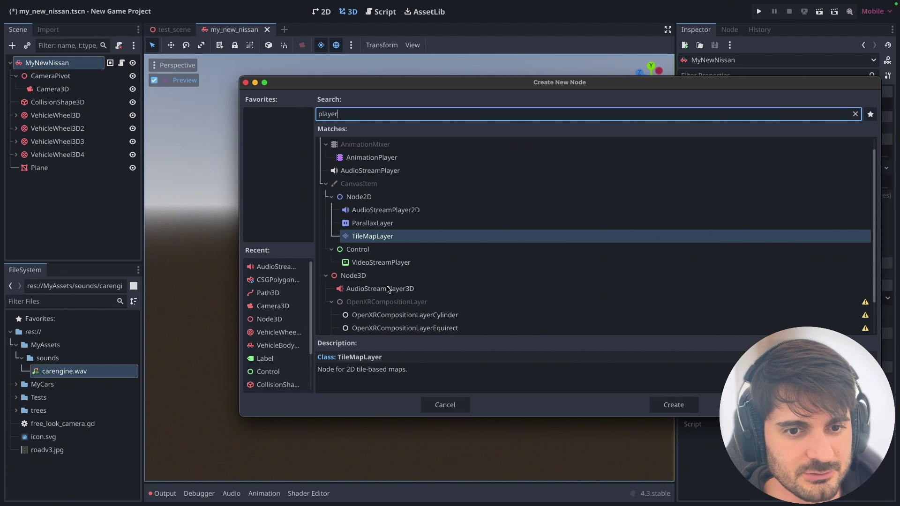
left_click(385, 288)
left_click(658, 402)
key("F2")
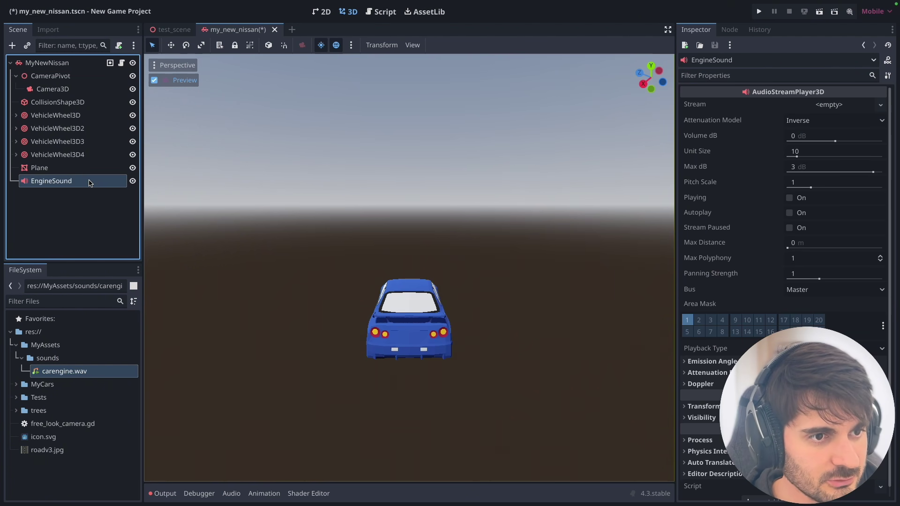
type("EngineSound")
key("Return")
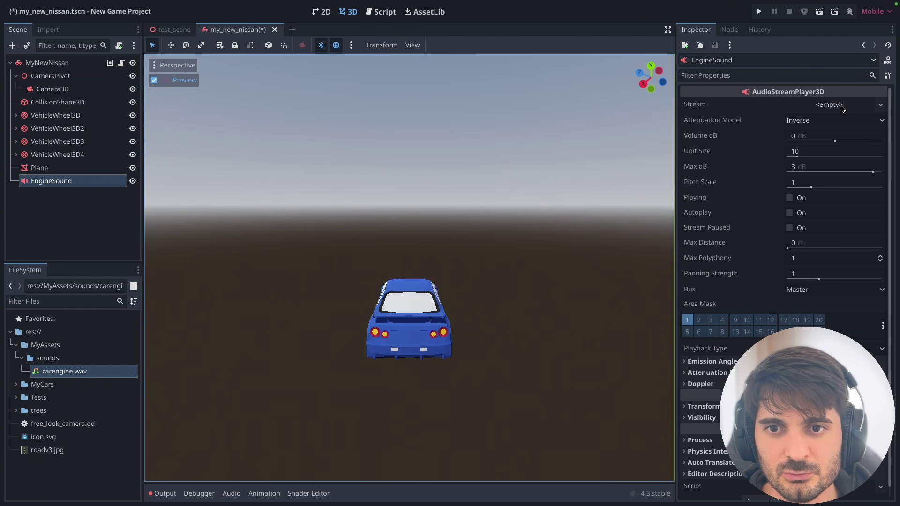
- Assign carengine.wav as EngineSound's stream, turn Playing on, and lower Pitch Scale to about 0.55
left_click_drag(52, 372, 839, 103)
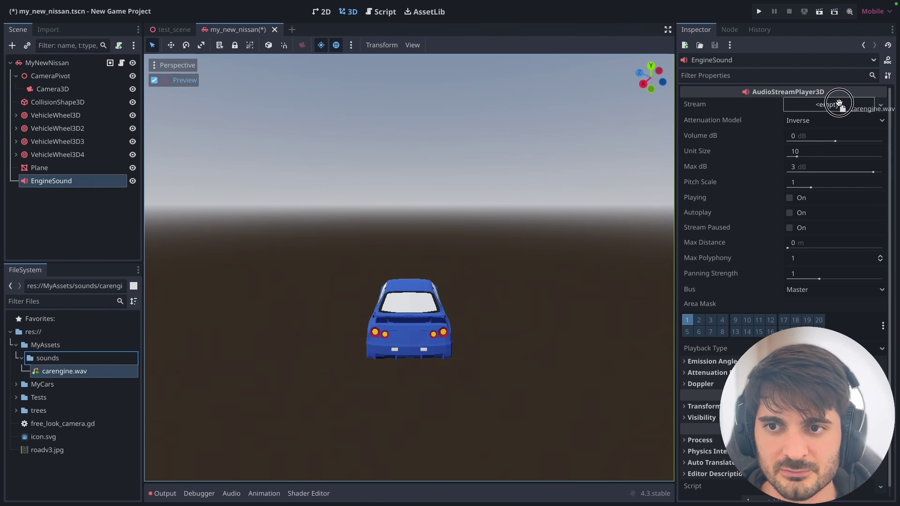
left_click_drag(839, 103, 839, 104)
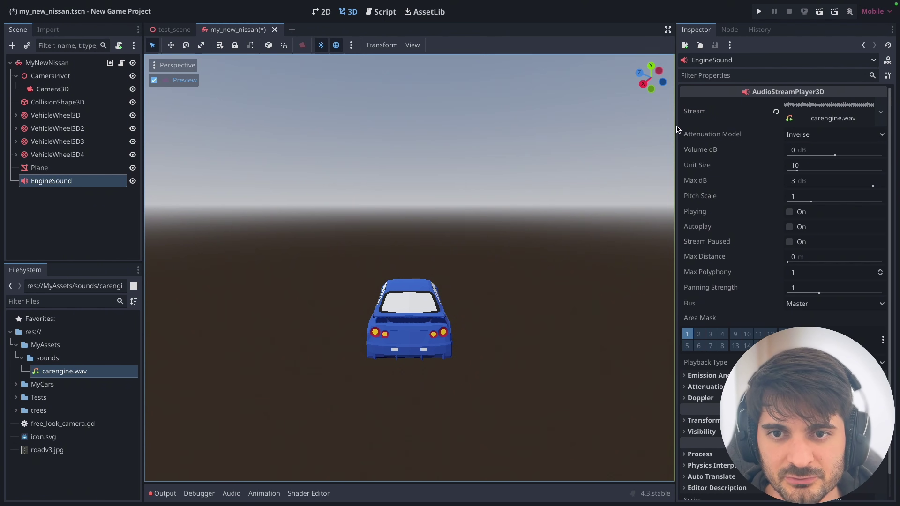
left_click_drag(677, 129, 636, 132)
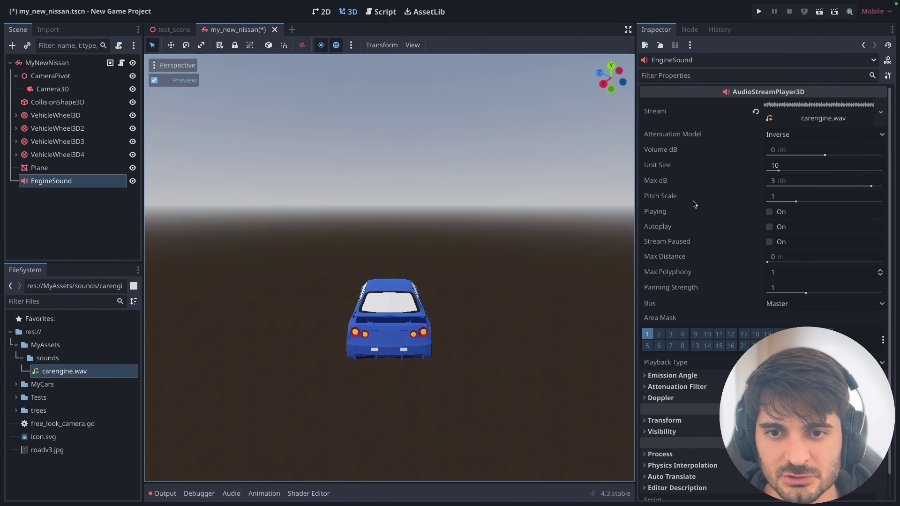
left_click(769, 213)
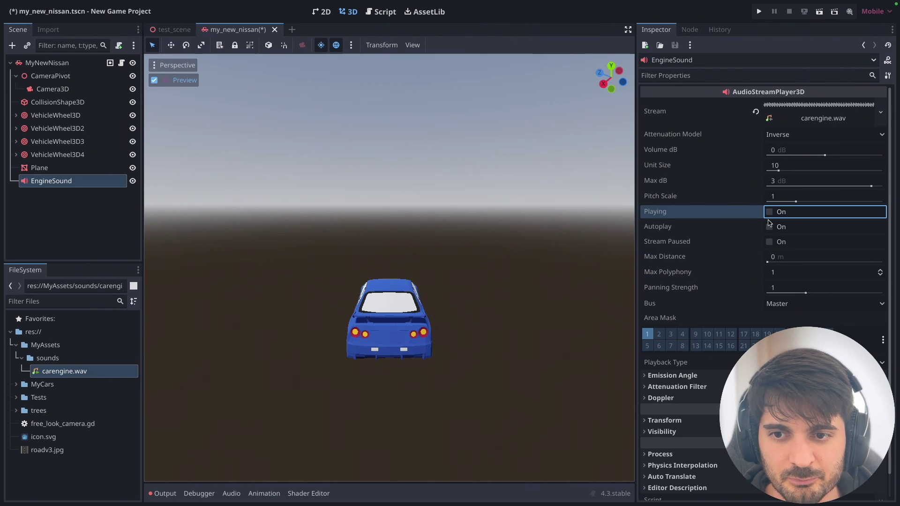
left_click(770, 213)
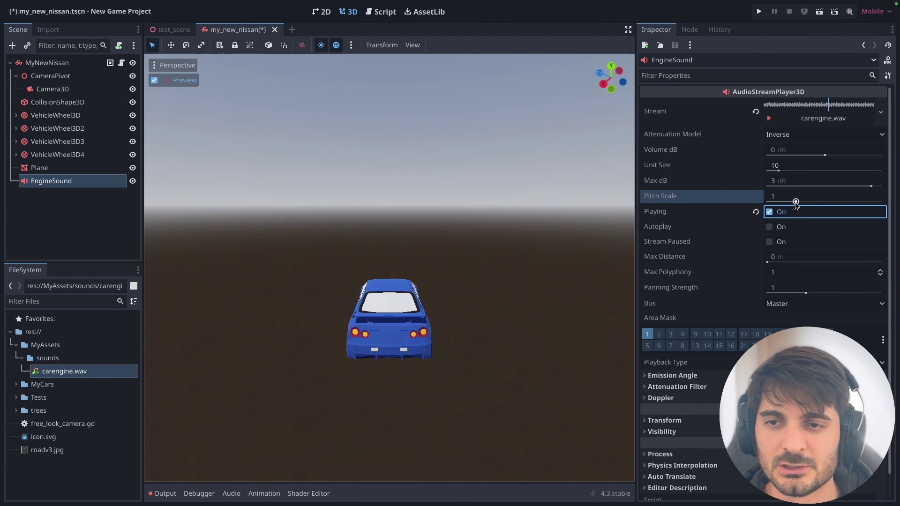
left_click_drag(796, 205, 782, 202)
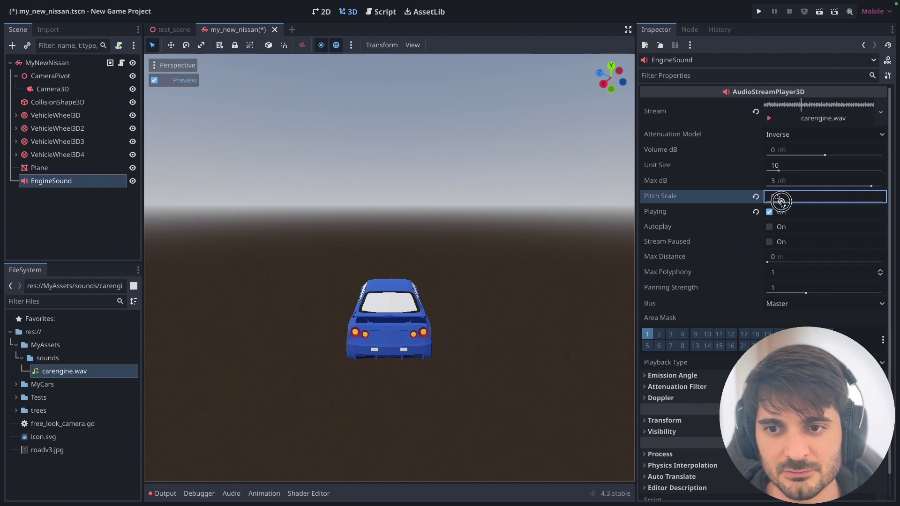
- Test Pitch Scale up to 1.74, revert Playing and Pitch Scale to 1, then save the scene
left_click_drag(781, 202, 815, 200)
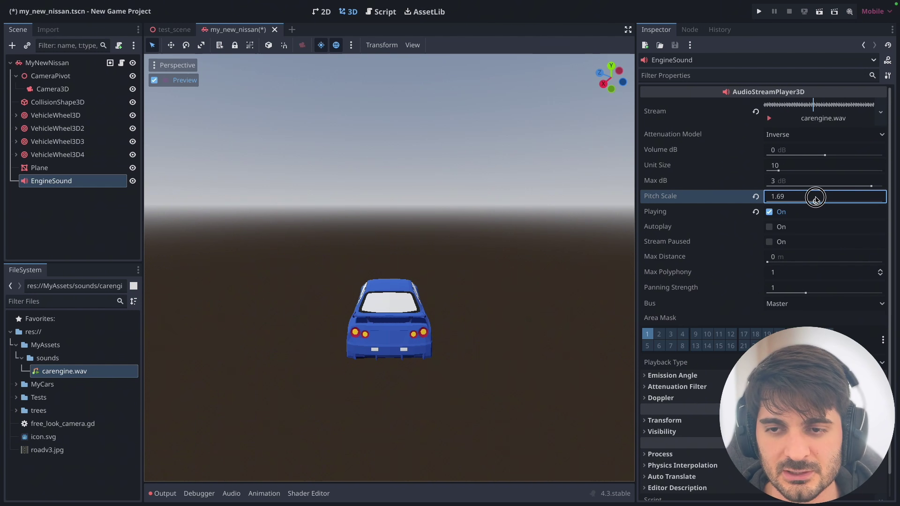
left_click_drag(816, 200, 815, 200)
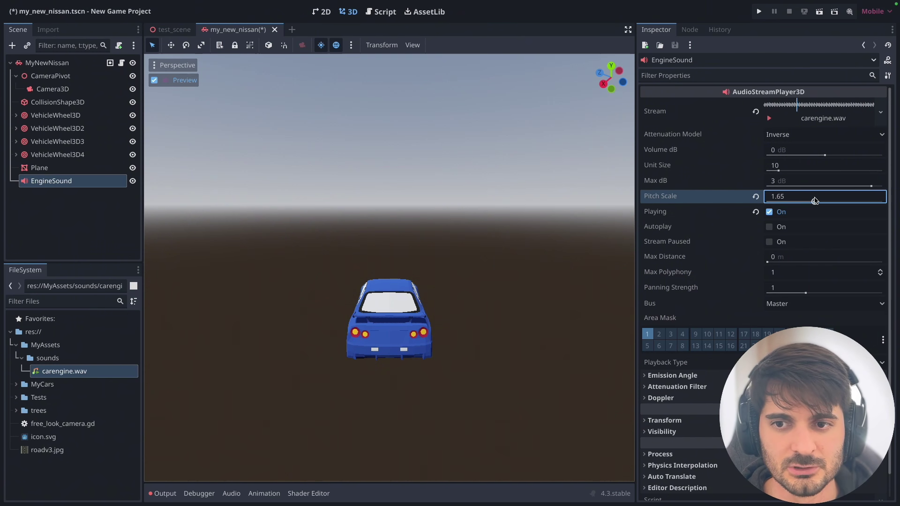
left_click(755, 212)
left_click(756, 197)
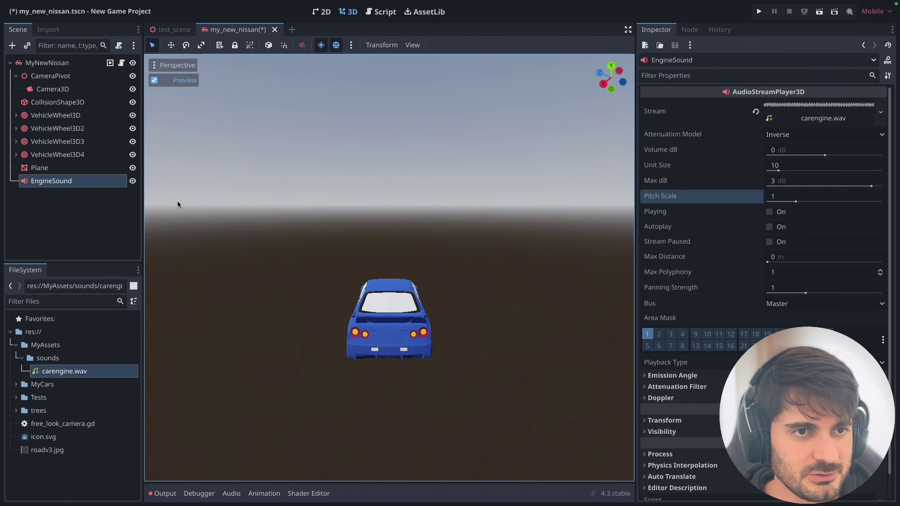
key("ctrl+s")
- Open MyNewNissan's script and uncomment the sound variable (line 9) and handleSound() call (line 35)
left_click(69, 64)
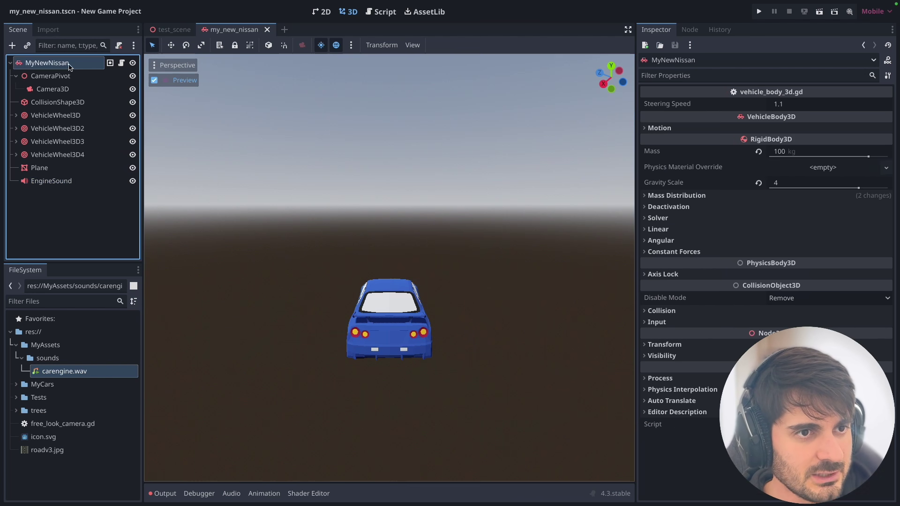
left_click(121, 63)
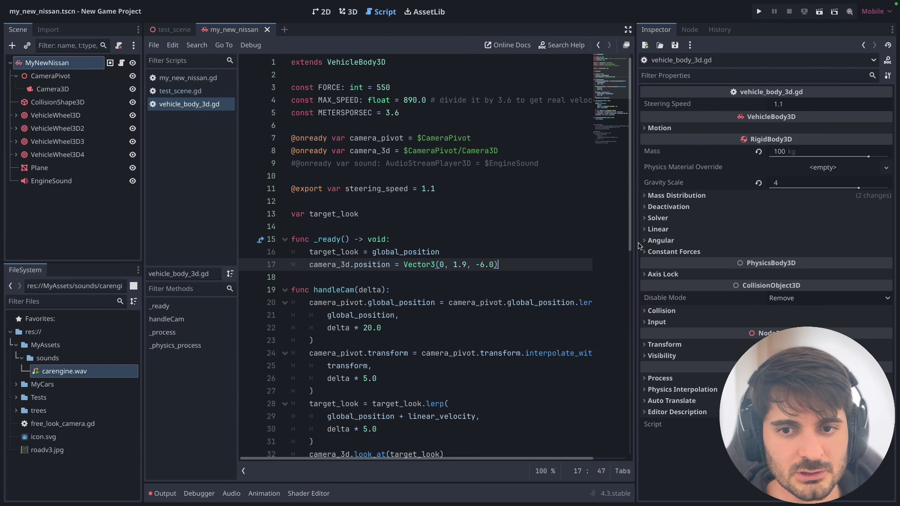
left_click_drag(636, 243, 684, 244)
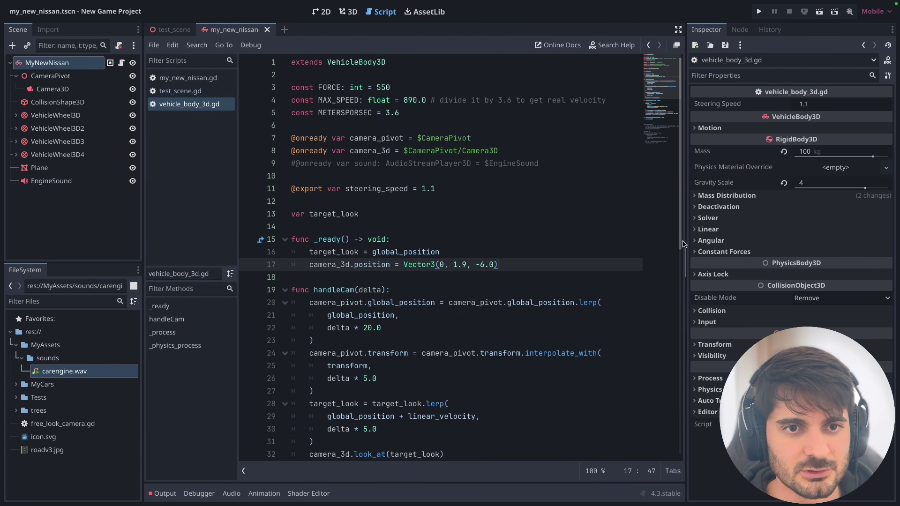
left_click(298, 162)
key("ctrl+k")
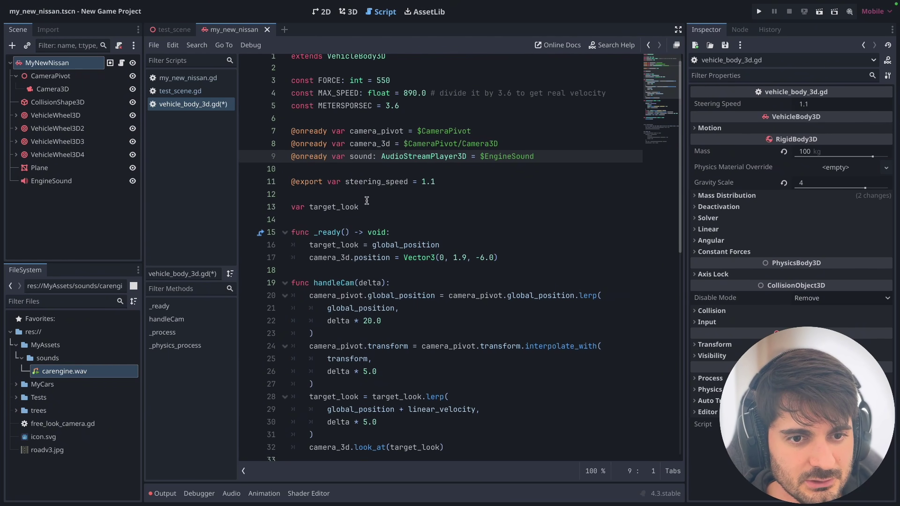
scroll(366, 182, "down", 9)
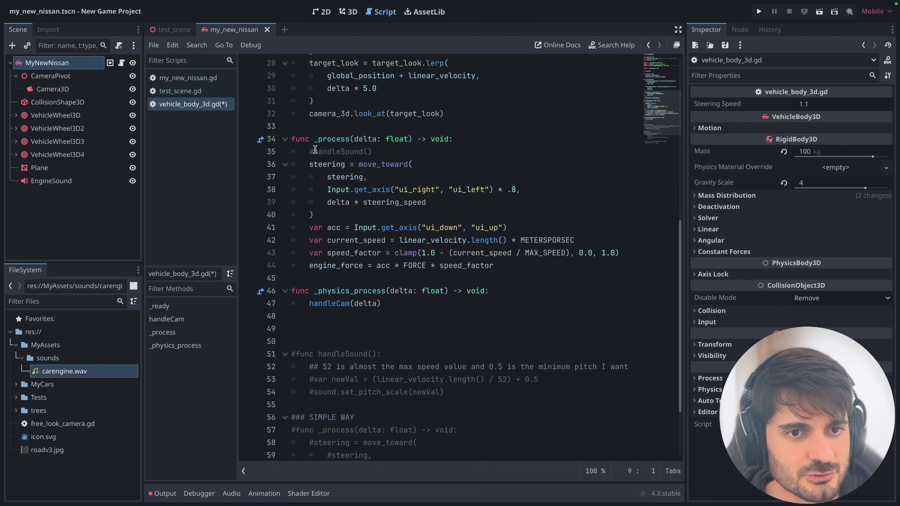
left_click(313, 150)
key("ctrl+k")
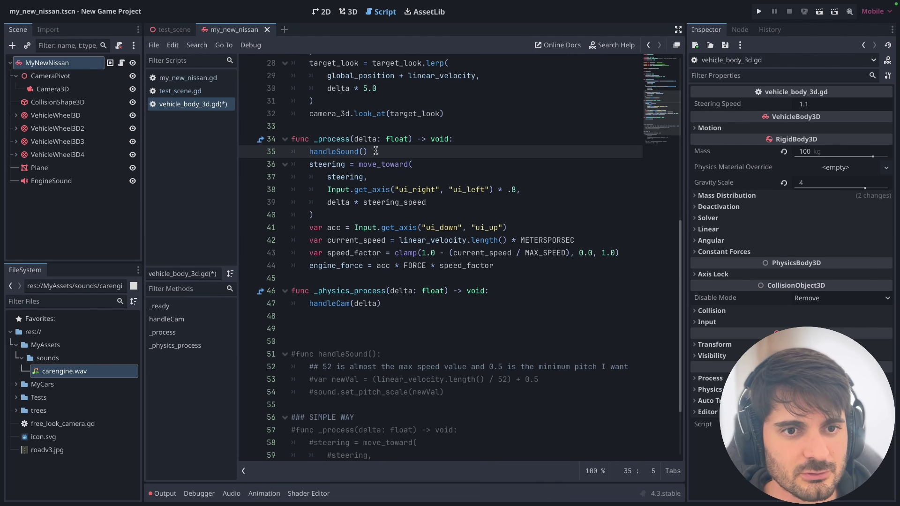
- Remove extra blank lines and uncomment the handleSound function's header, newVal calculation and set_pitch_scale call
left_click(335, 329)
key("BackSpace")
key("BackSpace")
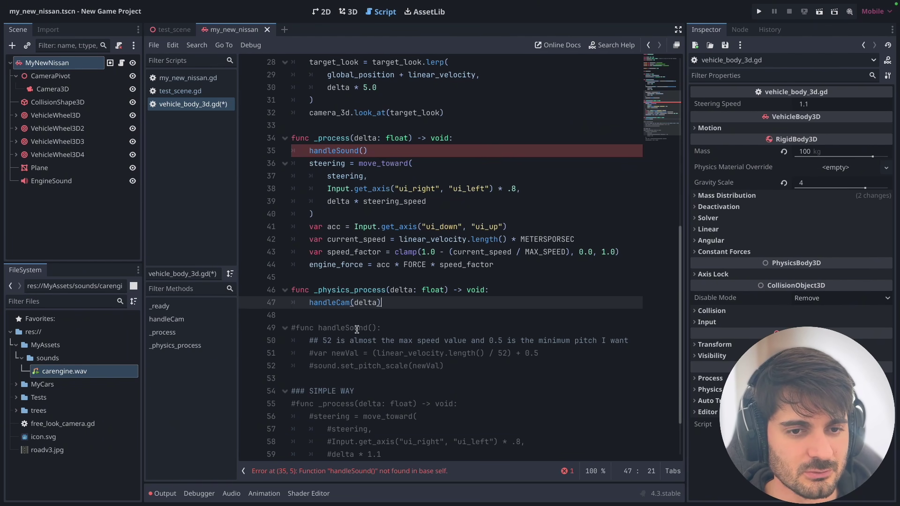
left_click(297, 327)
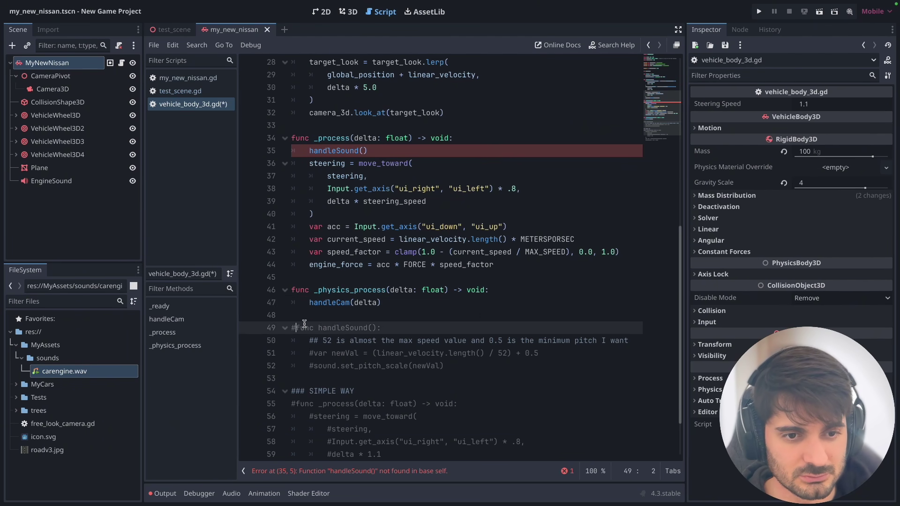
key("ctrl+k")
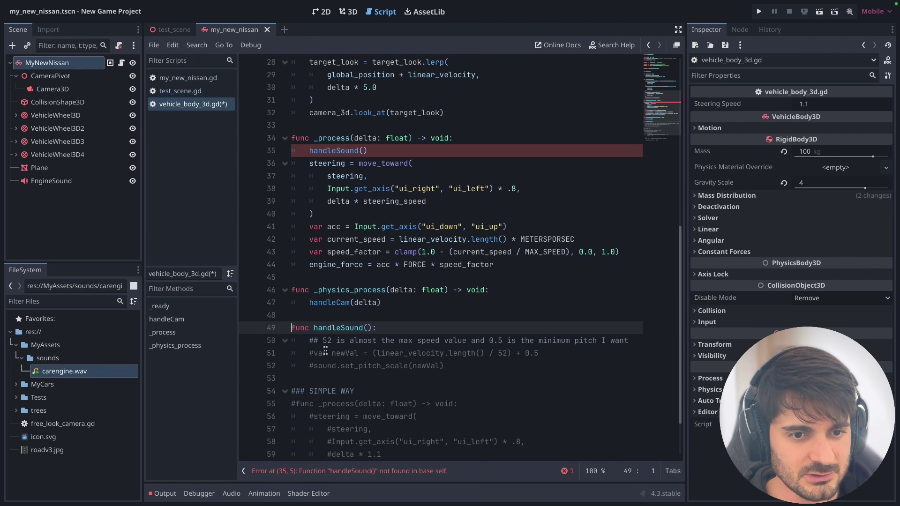
left_click(325, 351)
key("ctrl+k")
left_click(310, 366)
key("ctrl+k")
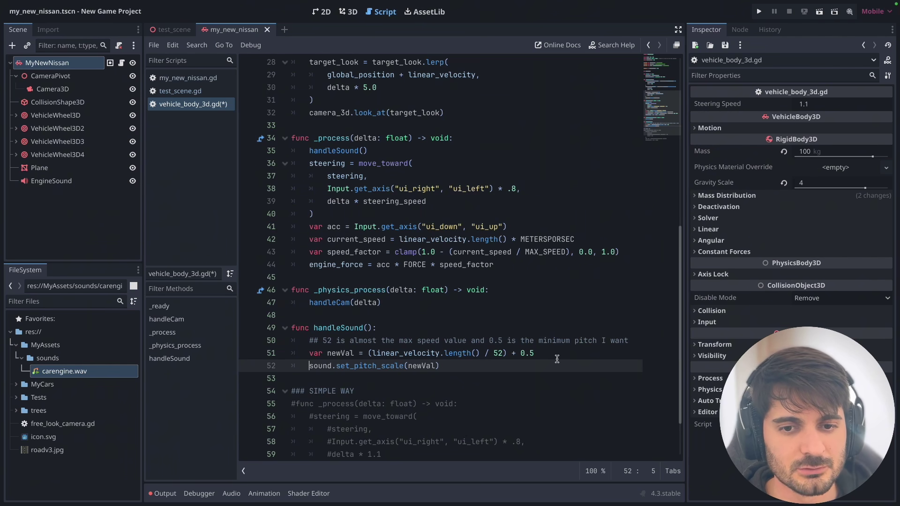
left_click(408, 353)
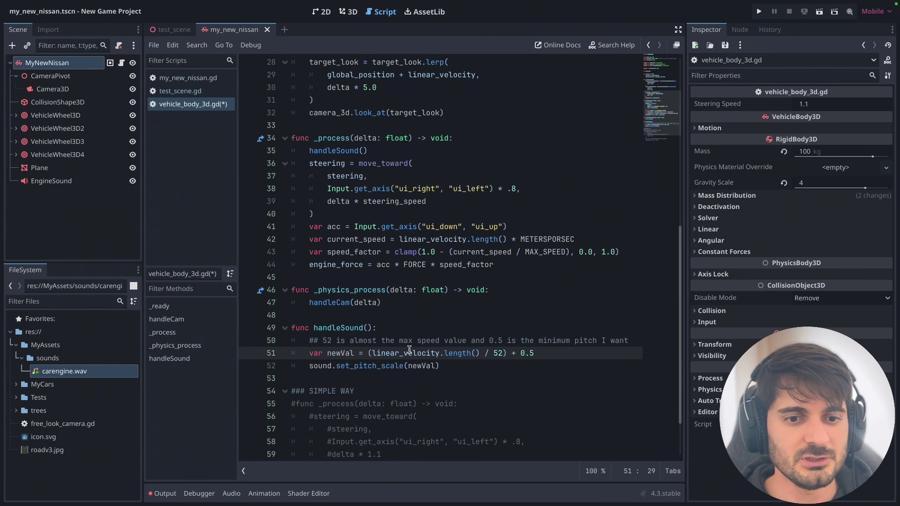
left_click_drag(373, 353, 480, 350)
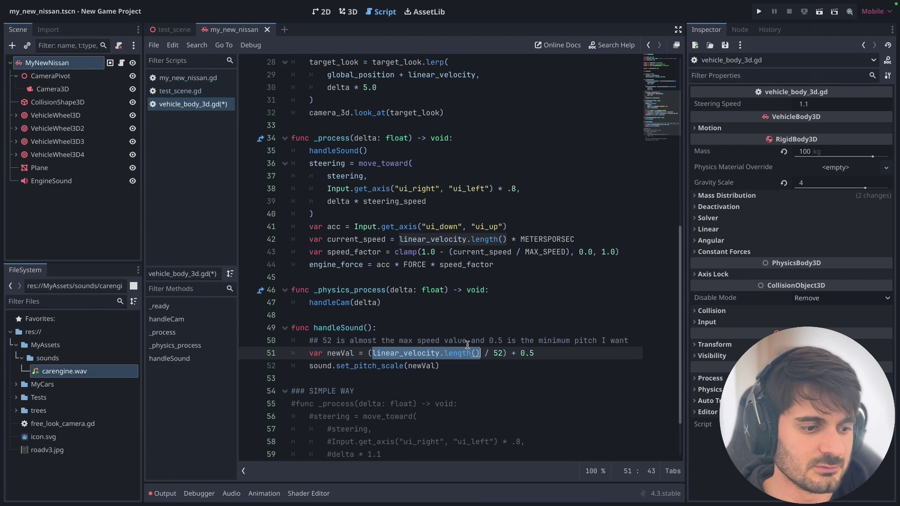
left_click(490, 352)
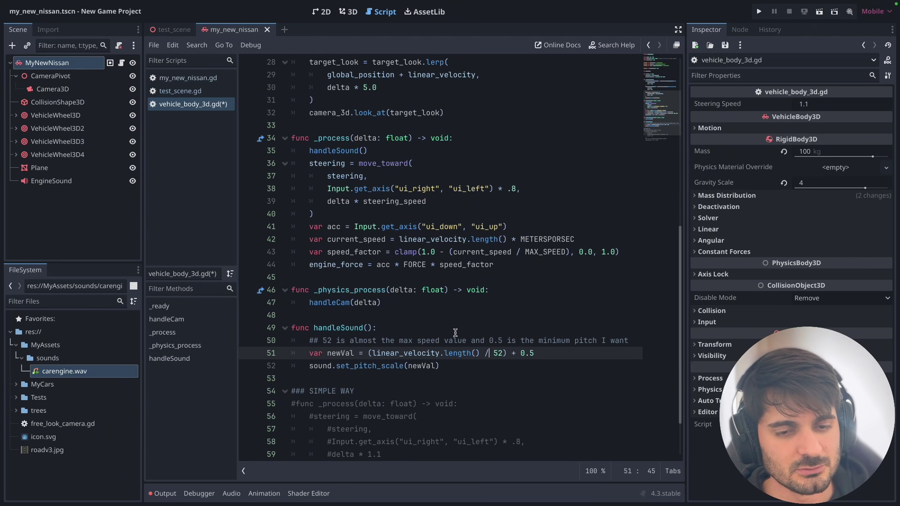
left_click_drag(479, 353, 372, 353)
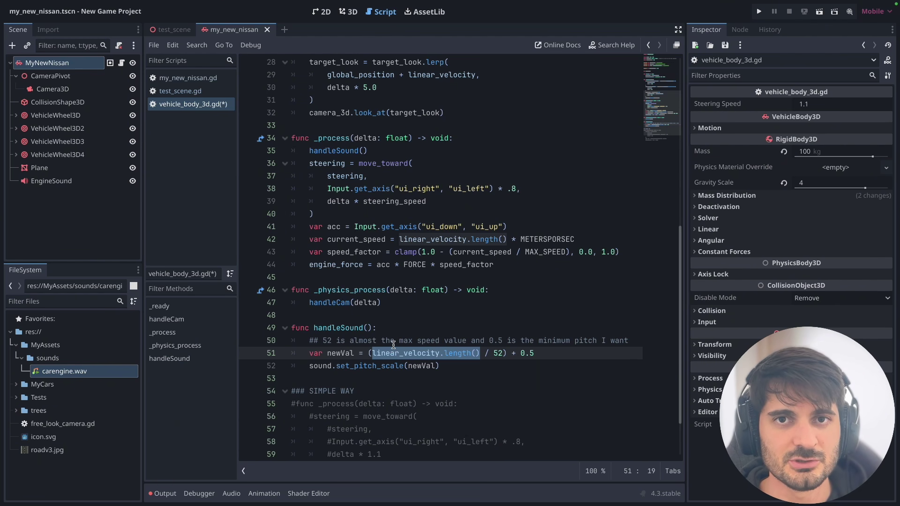
scroll(410, 183, "up", 5)
scroll(411, 183, "up", 4)
scroll(422, 183, "down", 6)
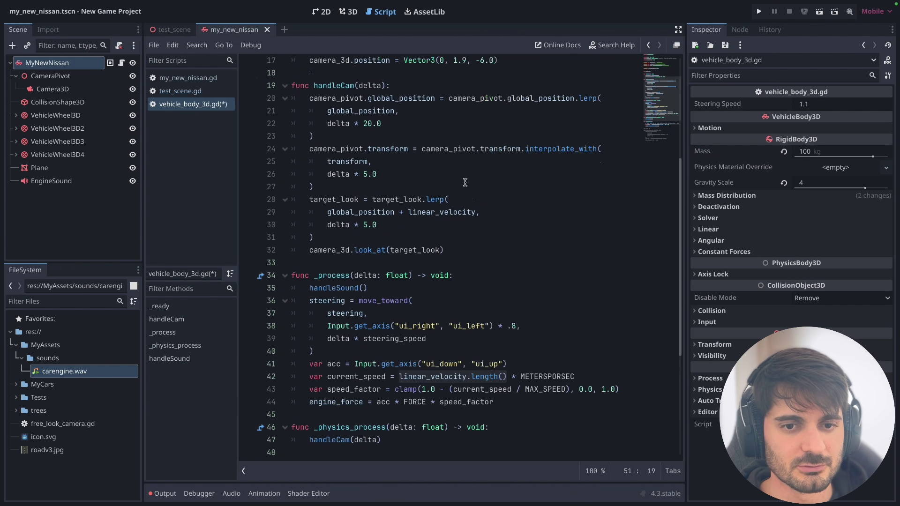
scroll(465, 182, "down", 5)
scroll(465, 182, "up", 1)
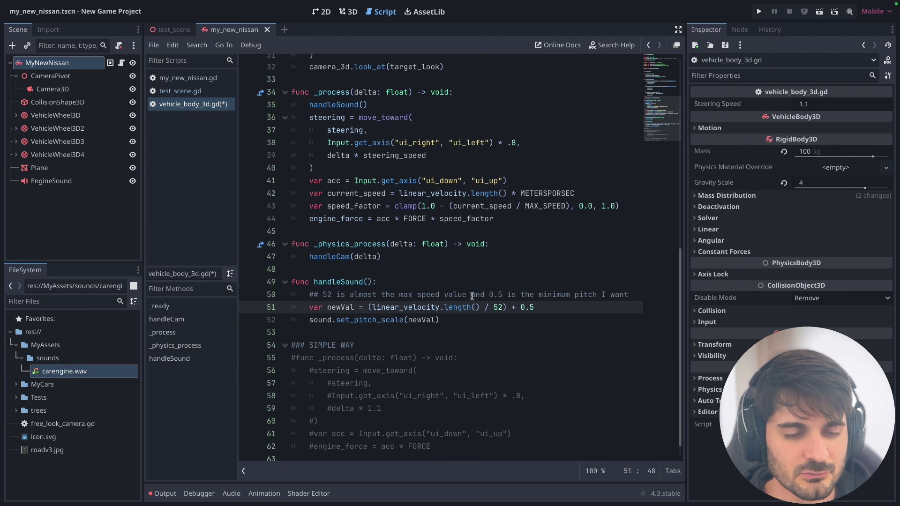
left_click_drag(372, 307, 502, 307)
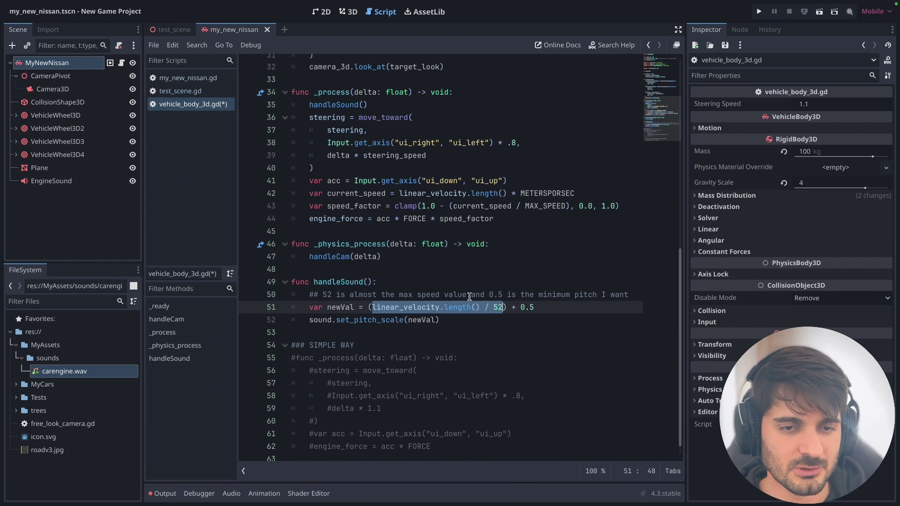
left_click(505, 296)
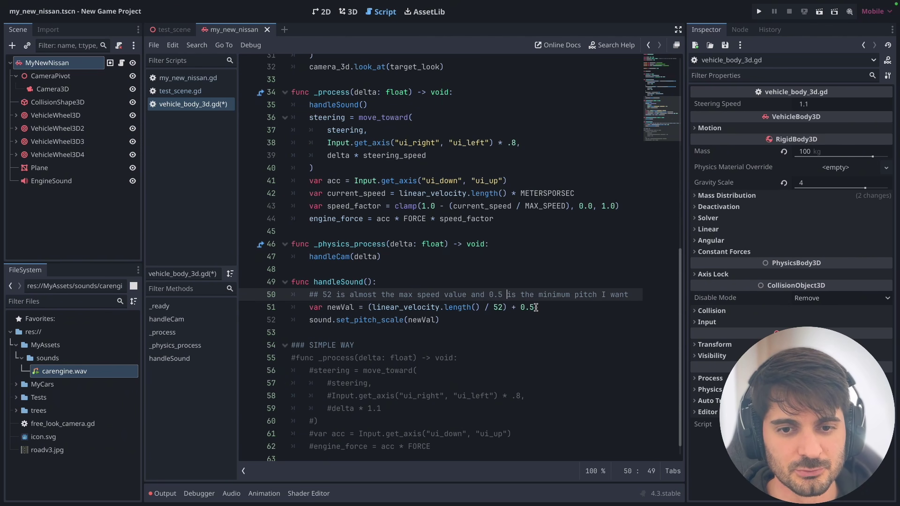
left_click_drag(536, 307, 507, 305)
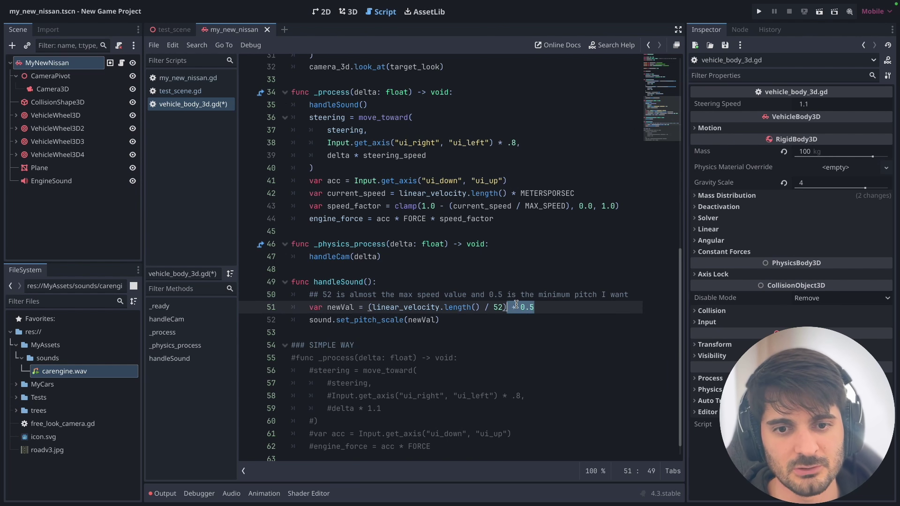
double_click(341, 306)
scroll(359, 300, "down", 1)
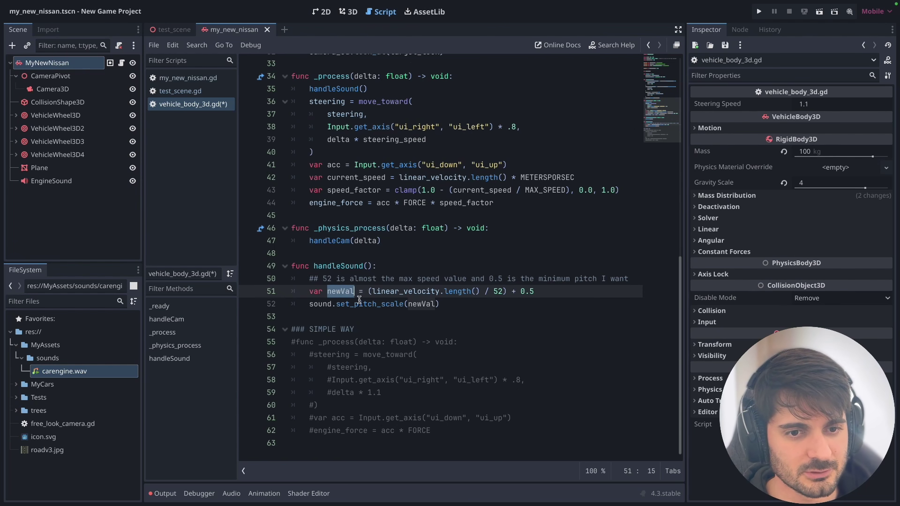
left_click_drag(445, 304, 311, 302)
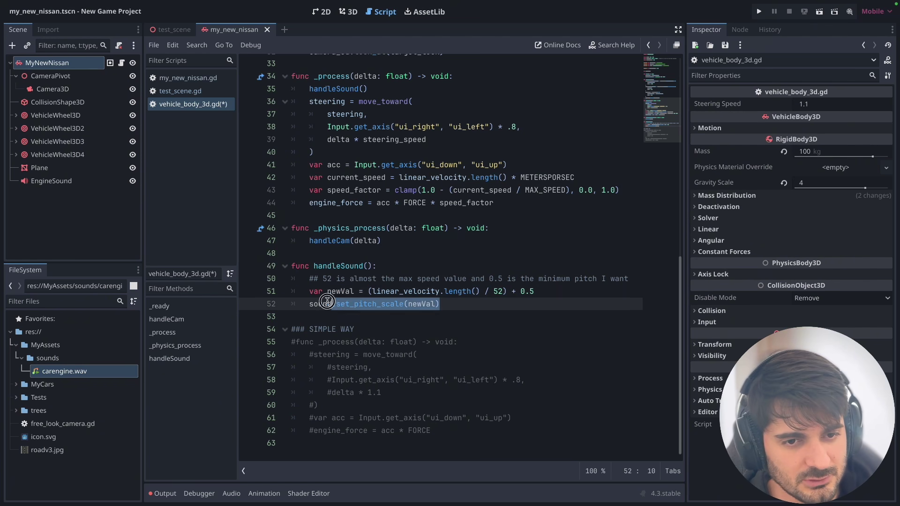
left_click(321, 304)
scroll(319, 291, "up", 3)
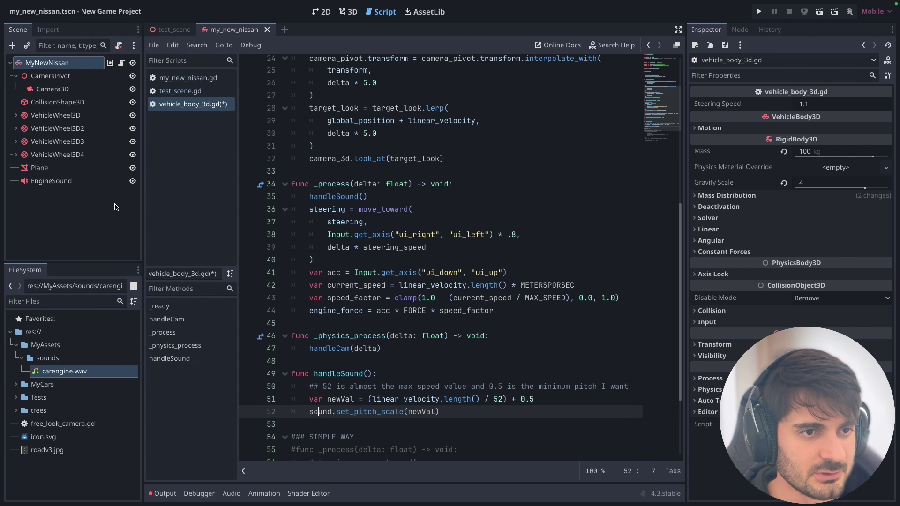
scroll(389, 280, "down", 3)
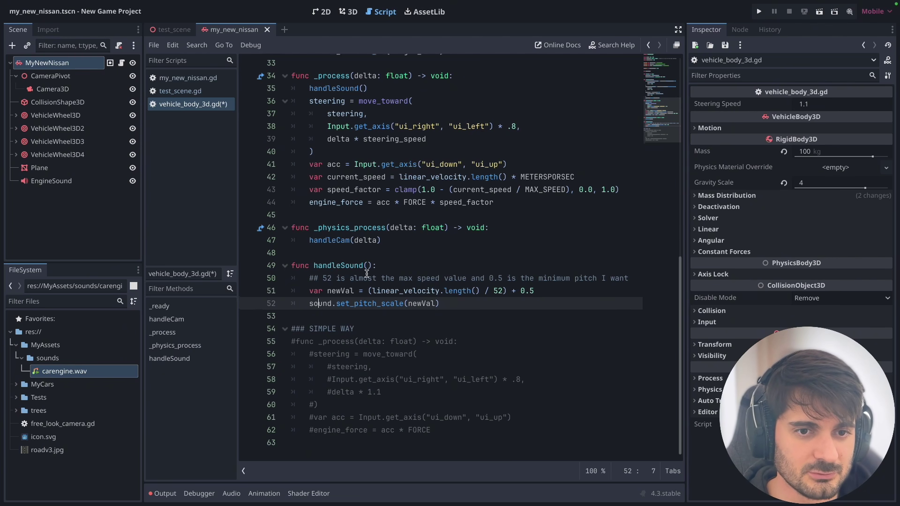
scroll(375, 263, "up", 1)
scroll(390, 257, "up", 10)
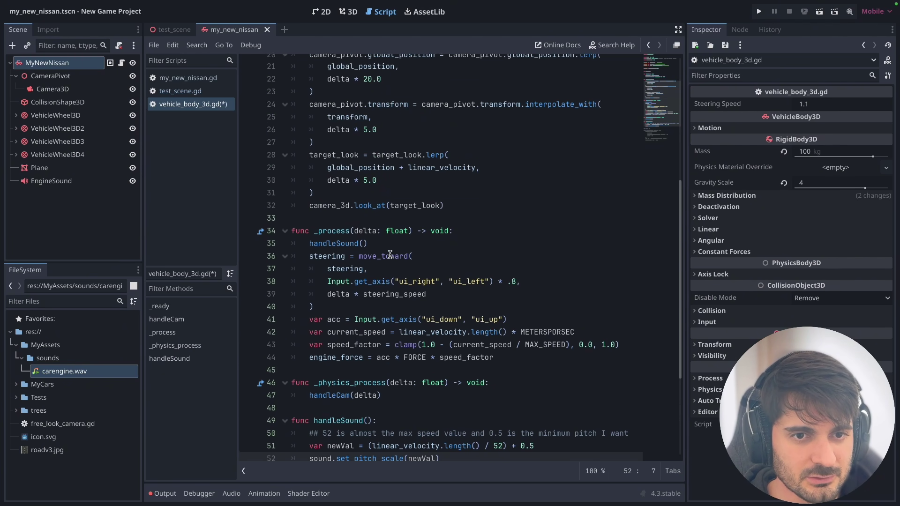
- Add a sound.play() call in _ready after line 17 and run the project
left_click(522, 265)
key("Return")
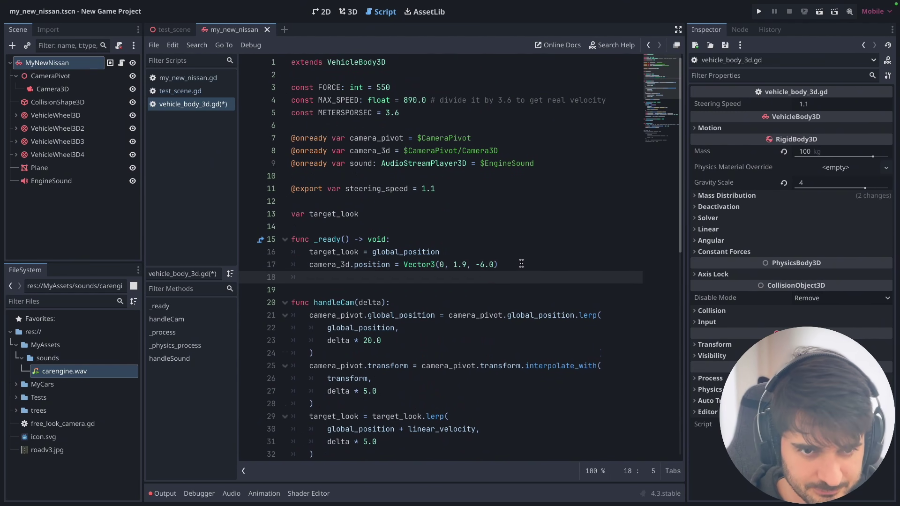
type("soun")
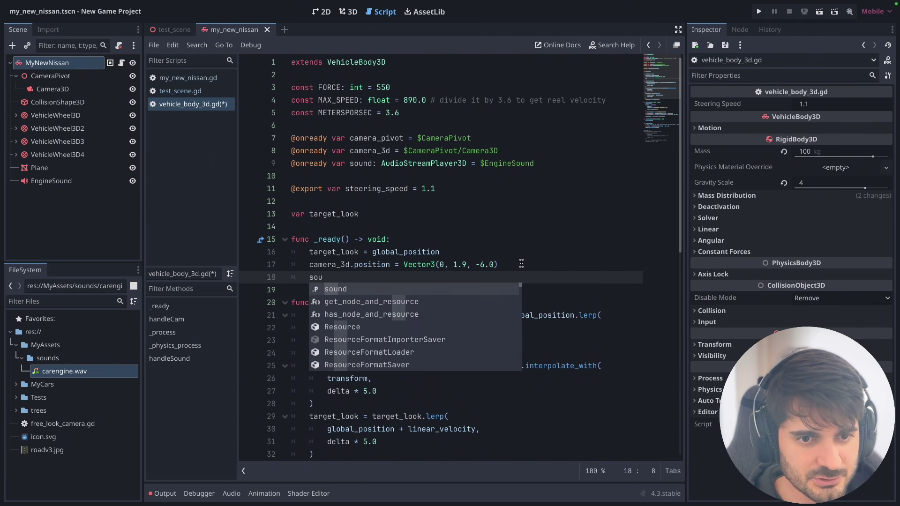
type("d.pl")
key("Return")
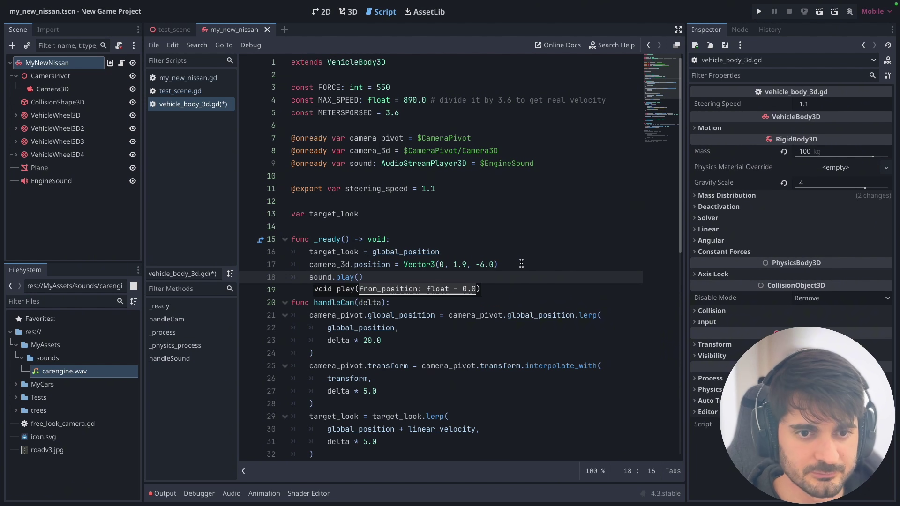
left_click(517, 252)
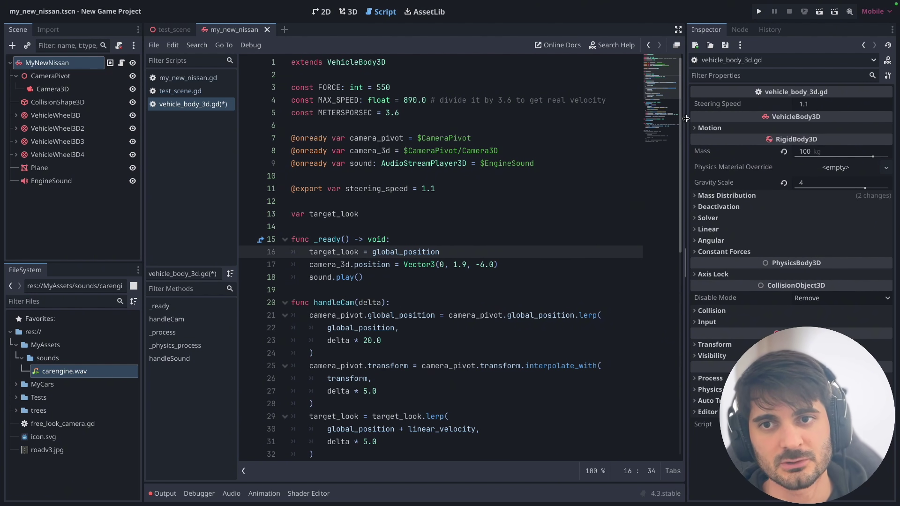
left_click(759, 11)
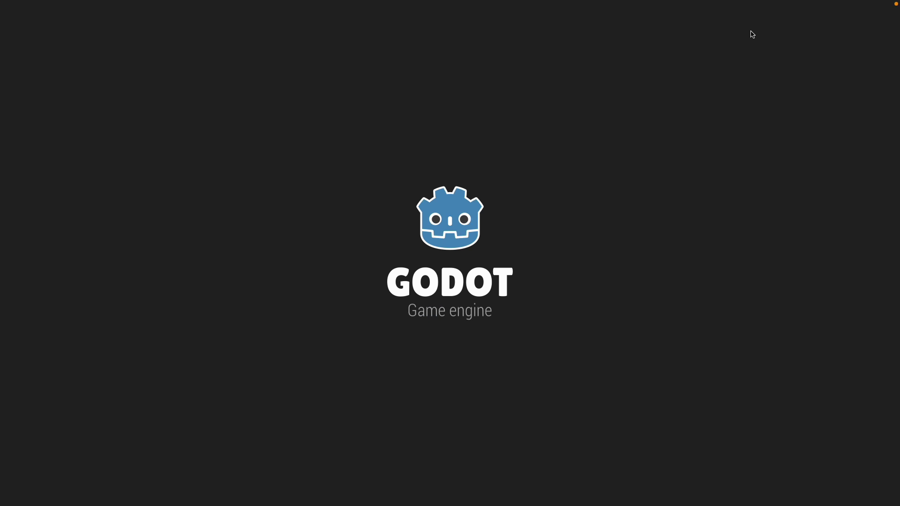
- Accelerate the car with the up arrow to 189 km/h, hearing the engine pitch rise
key("Up")
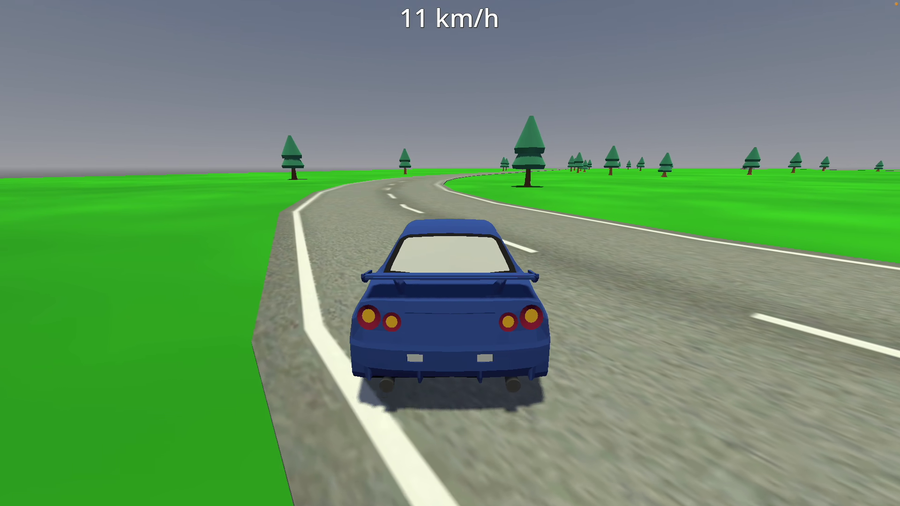
key("Up")
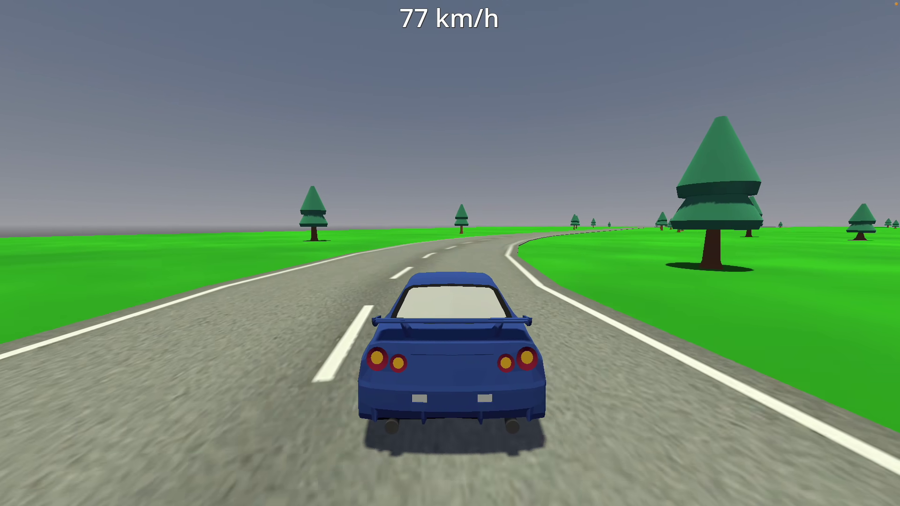
key("Up")
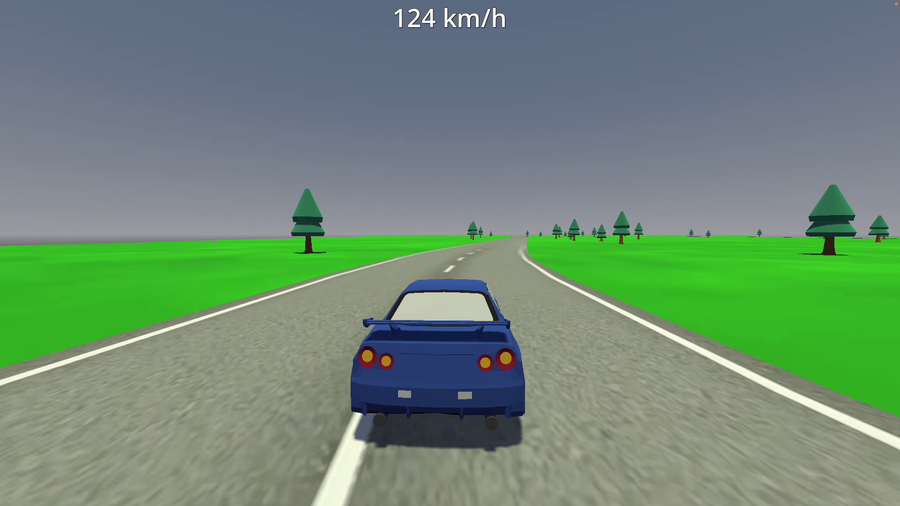
key("Up")
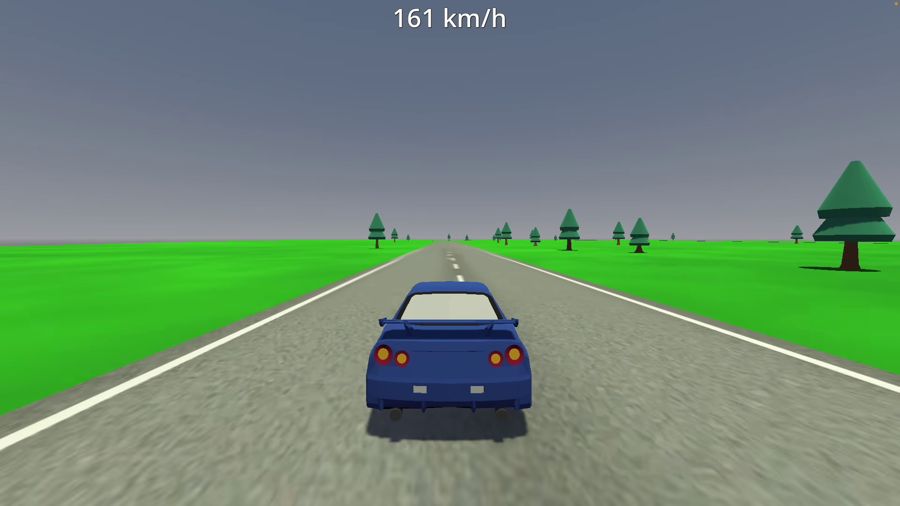
key("Up")
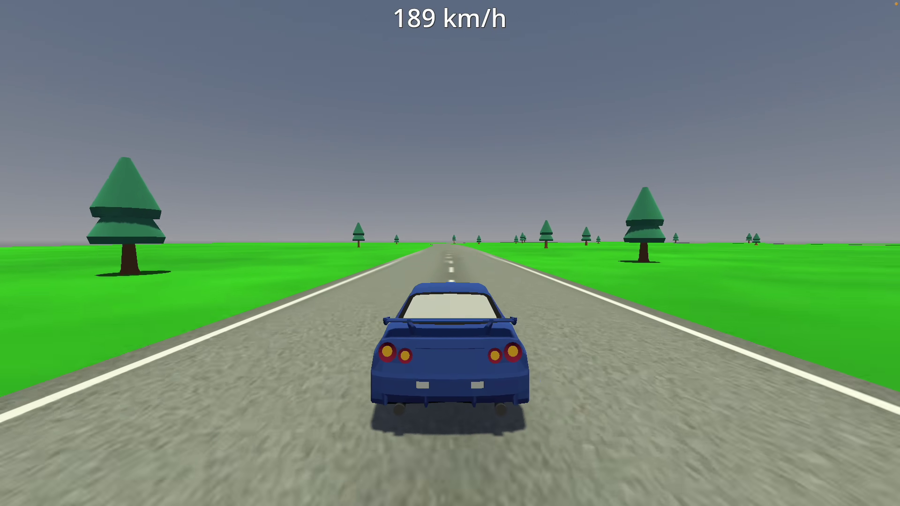